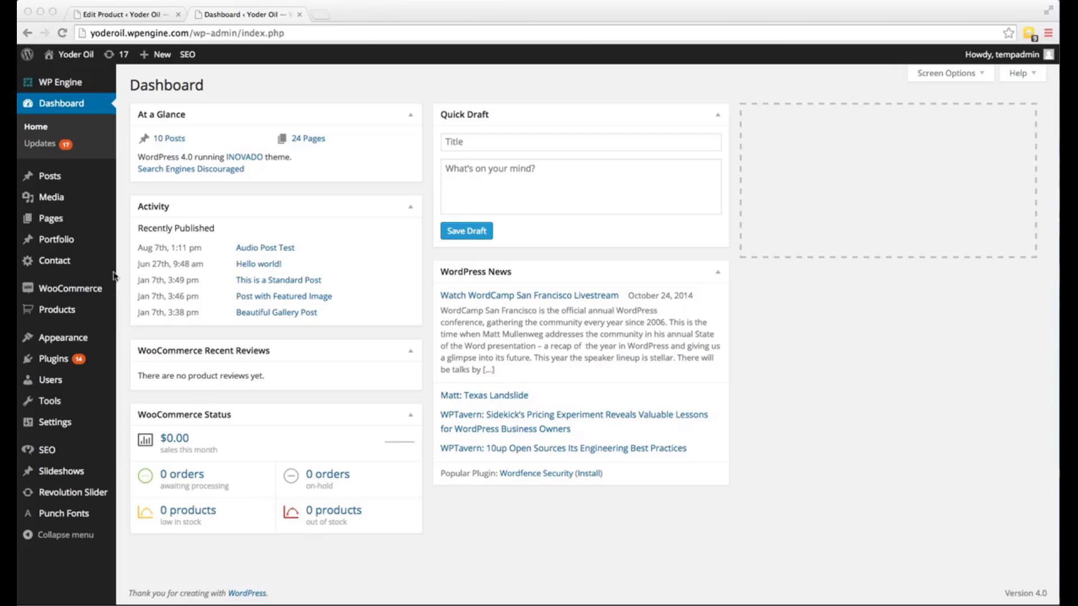
# Start a new WooCommerce product and name it "Valvoline All Fleet 15W40".
pyautogui.click(121, 217)
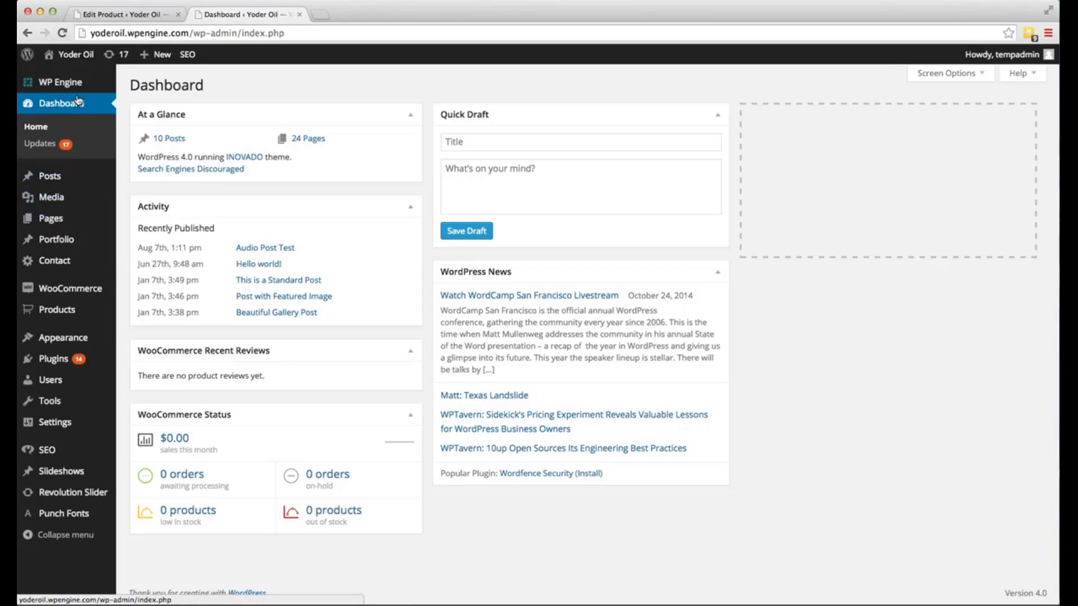
pyautogui.moveTo(51, 315)
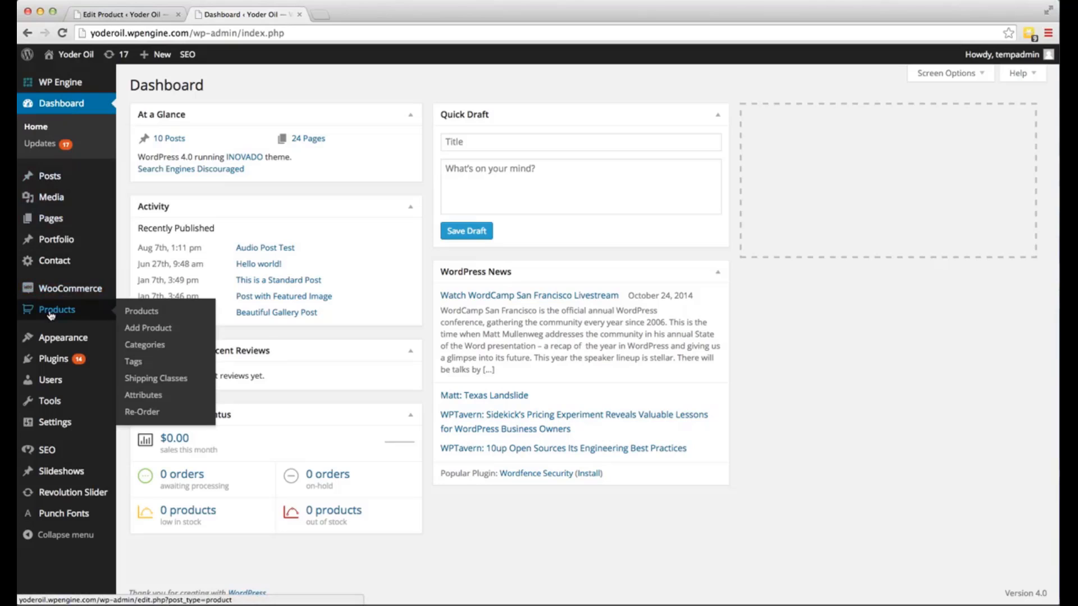
pyautogui.click(140, 333)
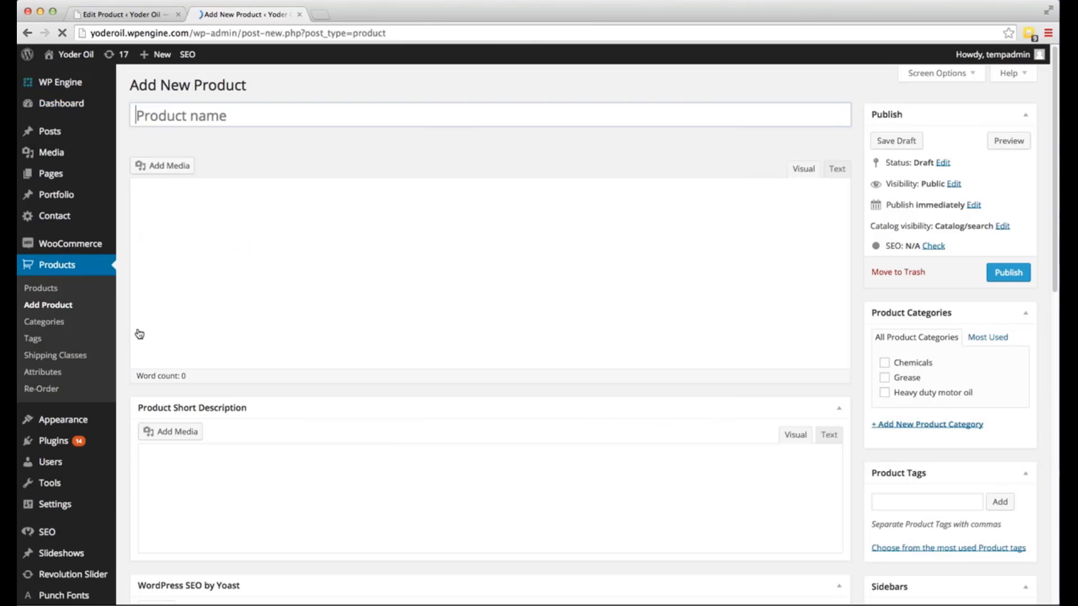
pyautogui.click(160, 117)
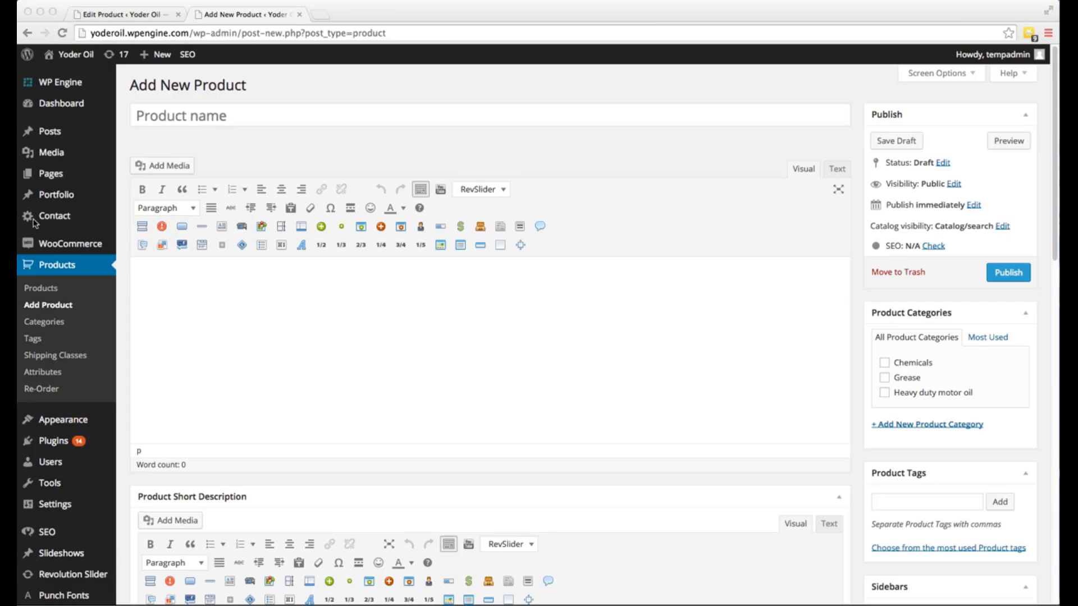
pyautogui.click(173, 117)
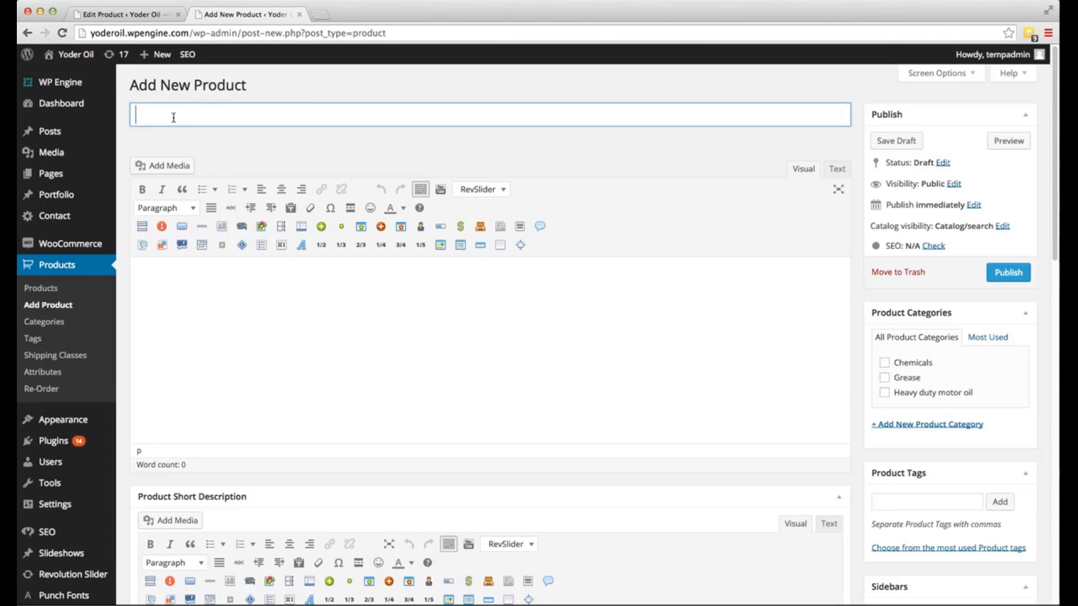
pyautogui.write('Valvoline All Fleet 15W40')
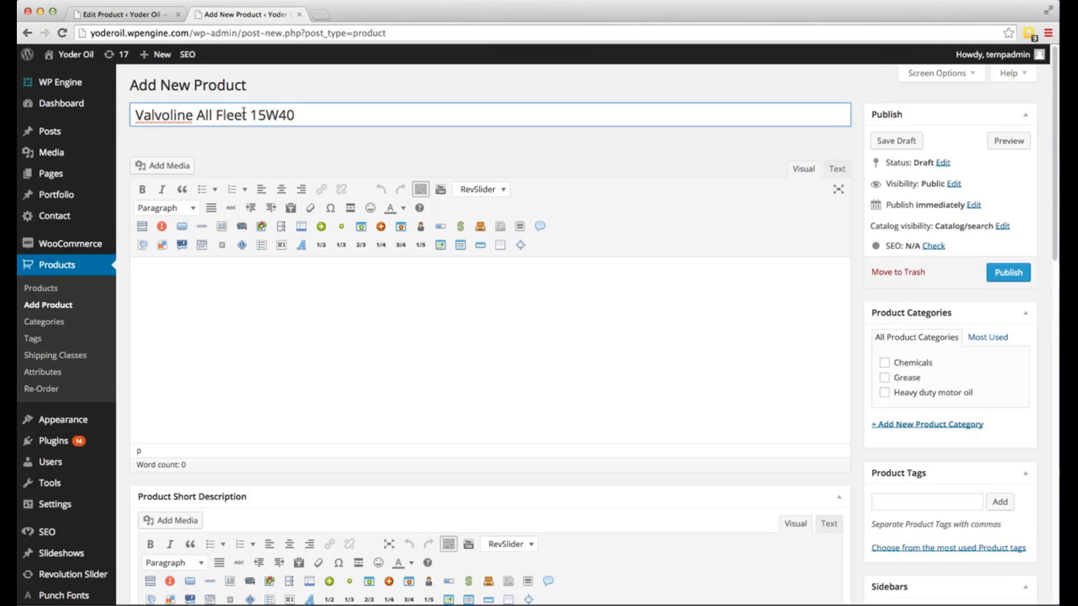
# Append "Heavy Duty Motor Oil" to the end of the product name.
pyautogui.moveTo(251, 115); pyautogui.dragTo(294, 115)
pyautogui.press('super+Tab')
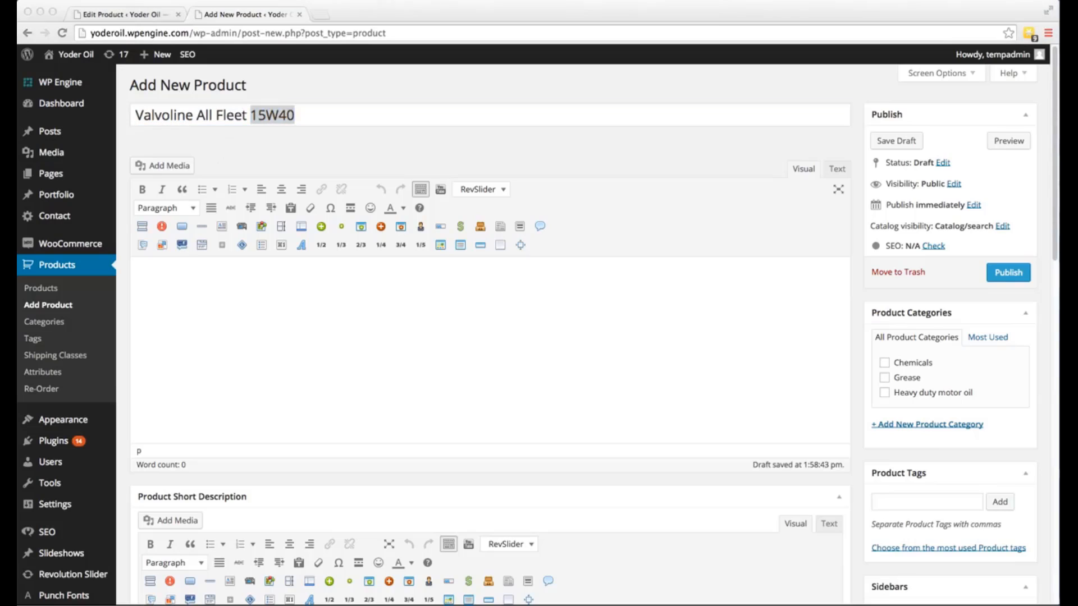
pyautogui.press('super+Tab')
pyautogui.click(301, 112)
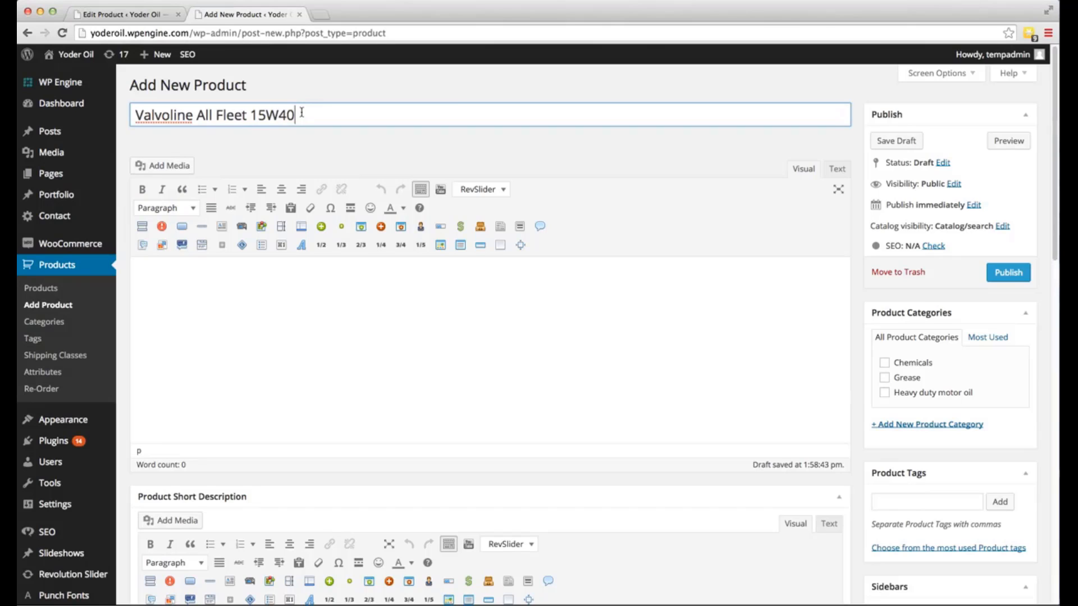
pyautogui.press('super+Tab')
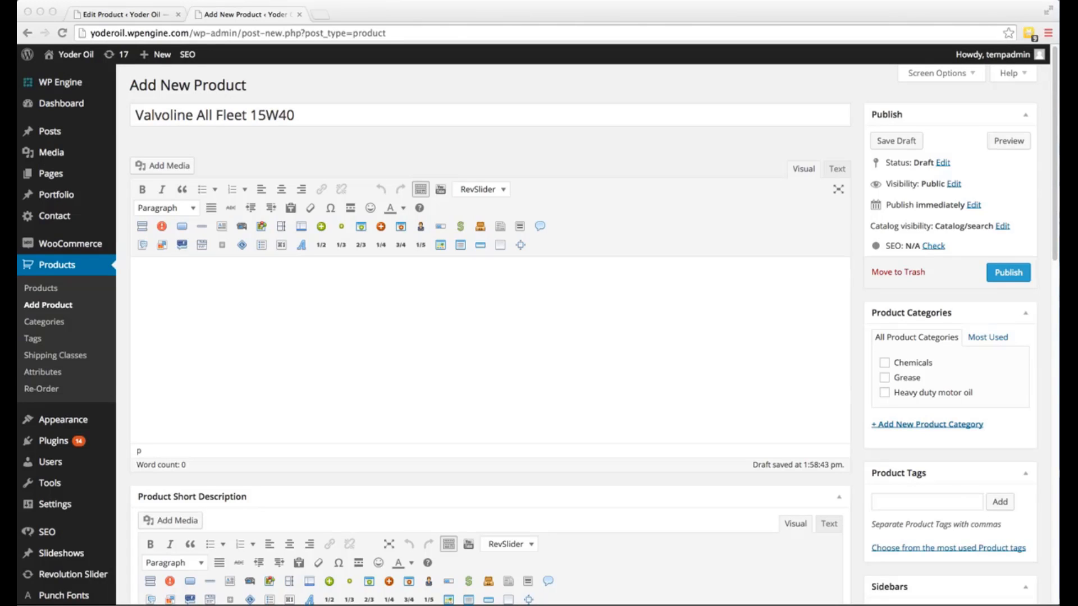
pyautogui.click(312, 114)
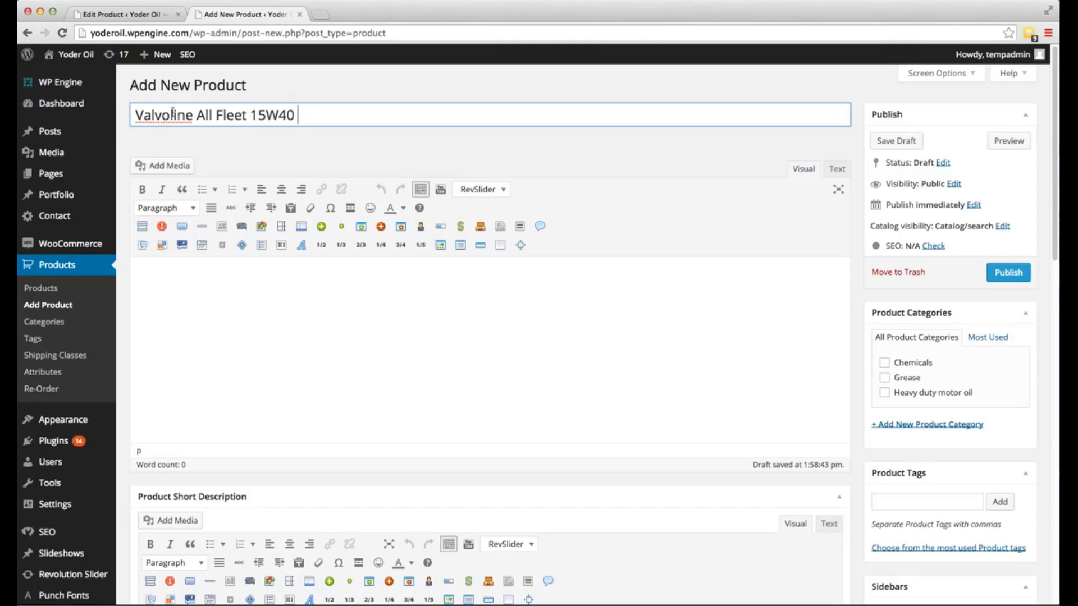
pyautogui.moveTo(133, 115); pyautogui.dragTo(298, 116)
pyautogui.click(299, 115)
pyautogui.write('Heavy Duty Motor Oil')
pyautogui.moveTo(298, 115); pyautogui.dragTo(437, 117)
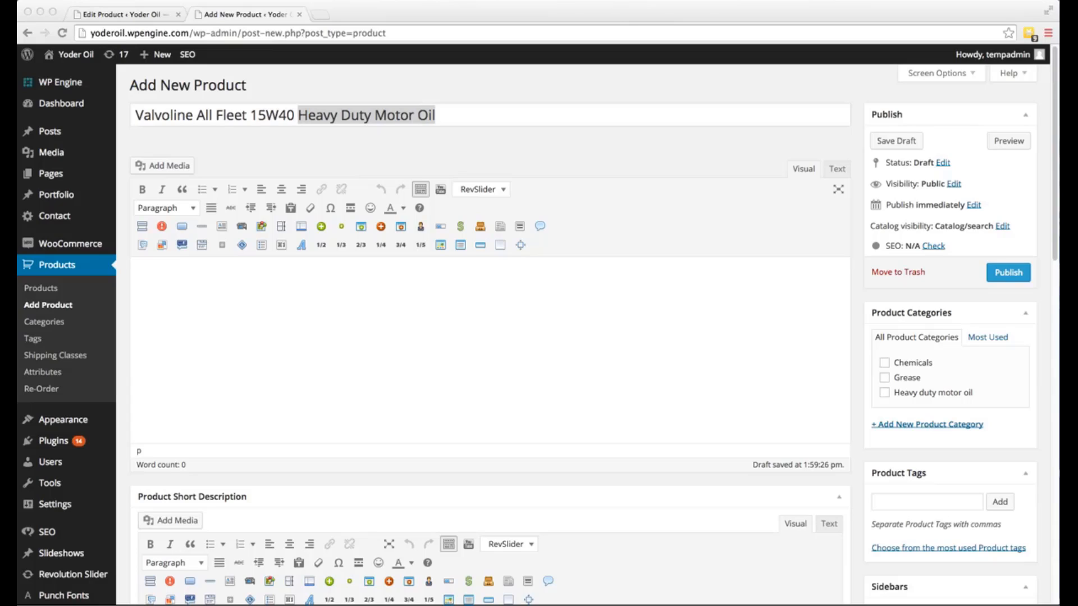
# Examine the published Kendall Super D-XA 15W40 product page for its description and short description layout.
pyautogui.click(245, 313)
pyautogui.click(207, 304)
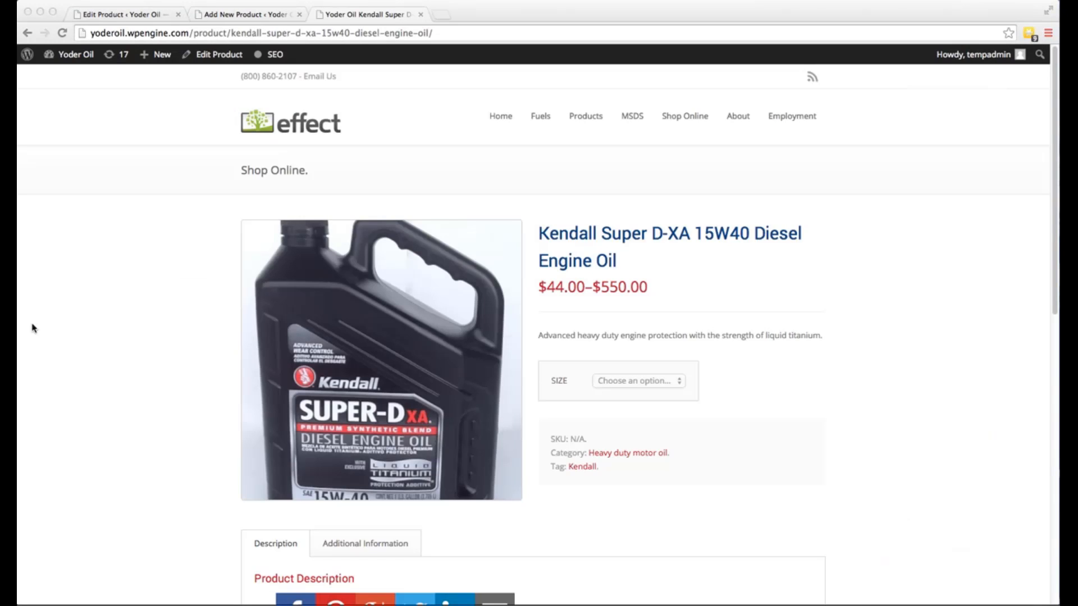
pyautogui.scroll(-1, 228, 330)
pyautogui.scroll(-1, 228, 330)
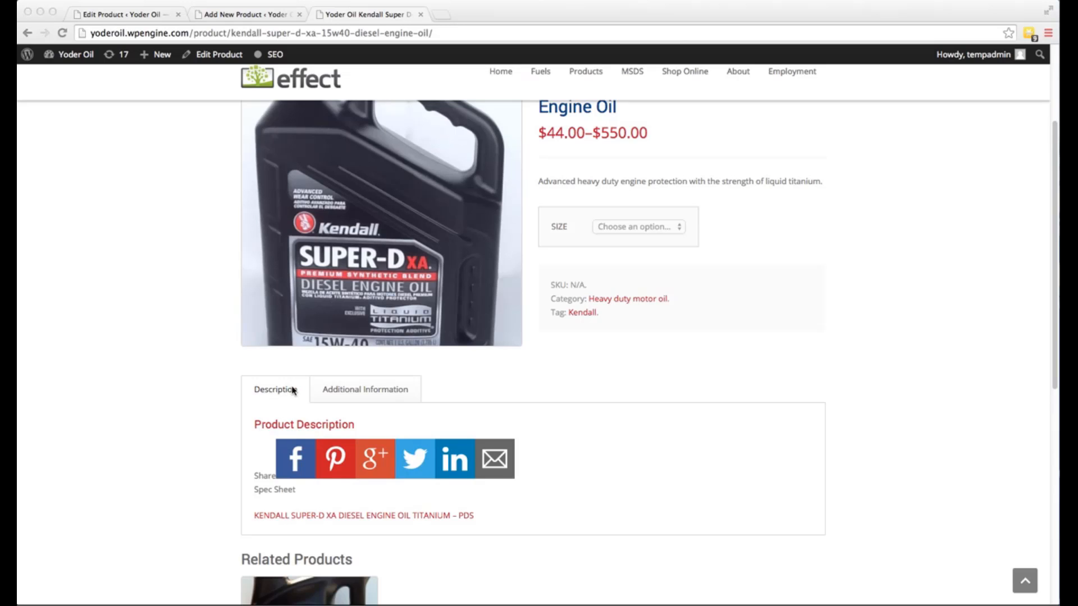
pyautogui.scroll(1, 536, 317)
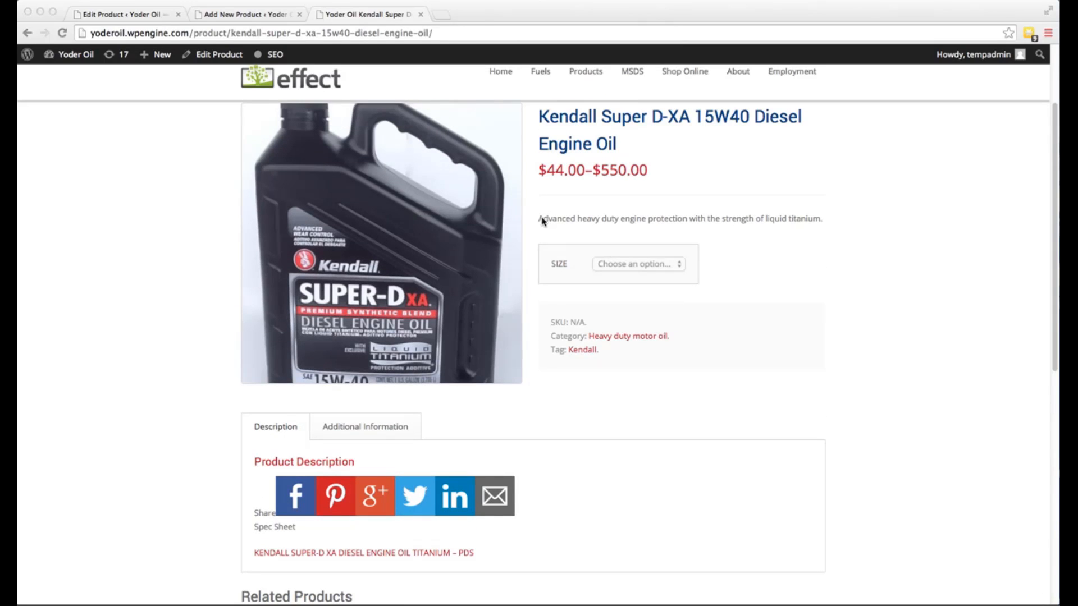
# Enter "Spec sheet:" in the new product's main description, start a new line, and open the media library there.
pyautogui.click(222, 14)
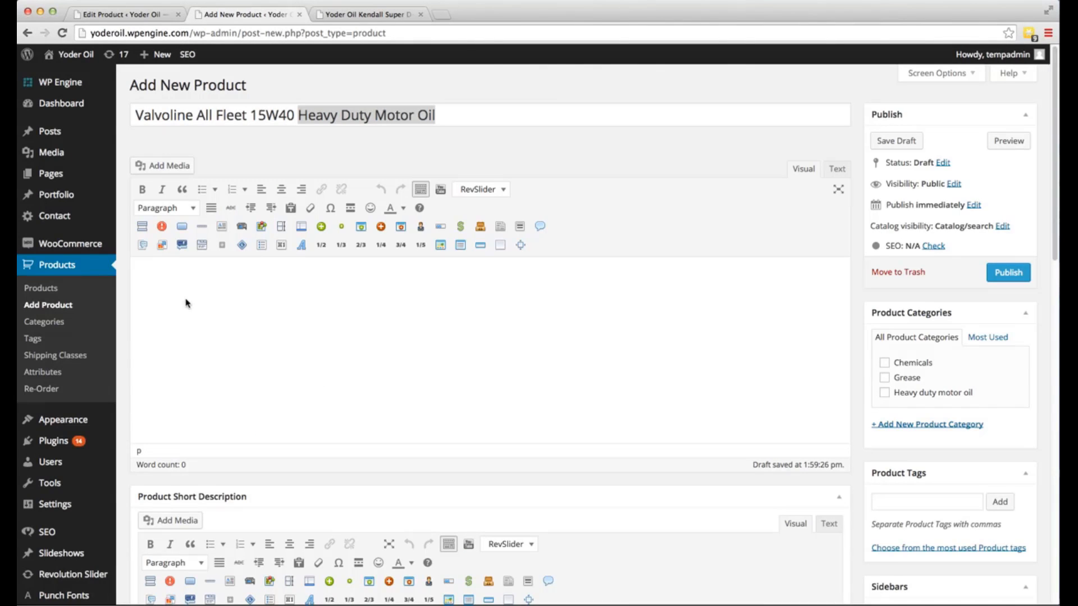
pyautogui.click(168, 290)
pyautogui.write('Spec sheet:')
pyautogui.press('Return')
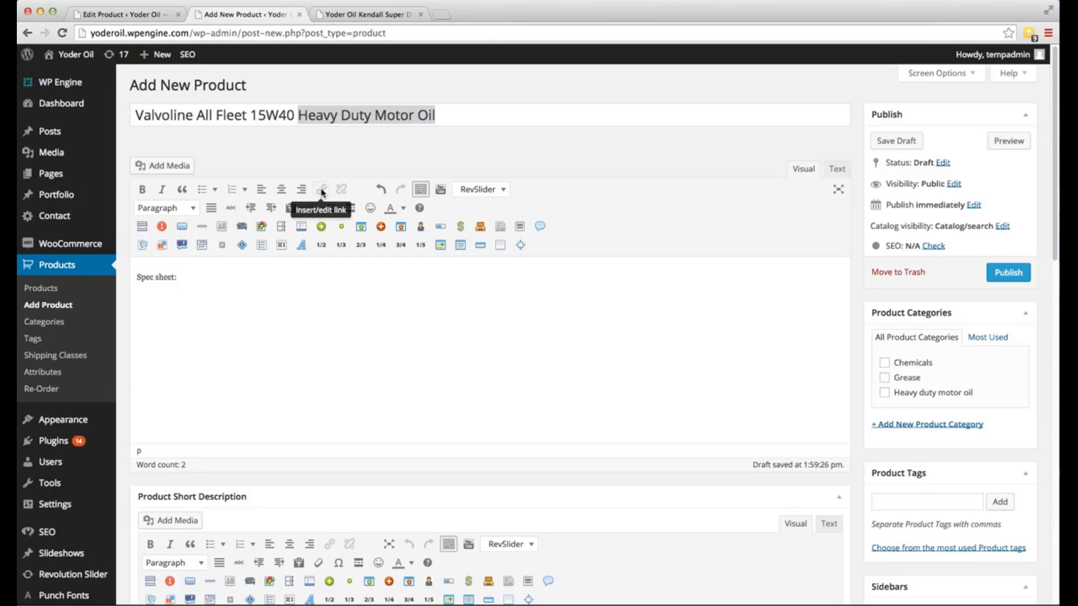
pyautogui.click(166, 166)
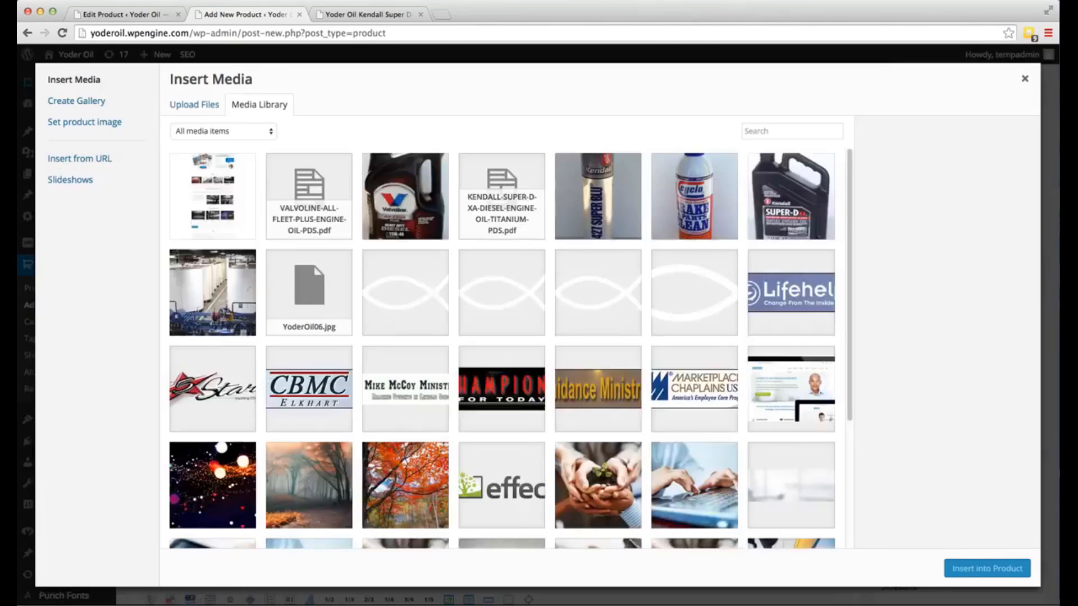
pyautogui.click(324, 185)
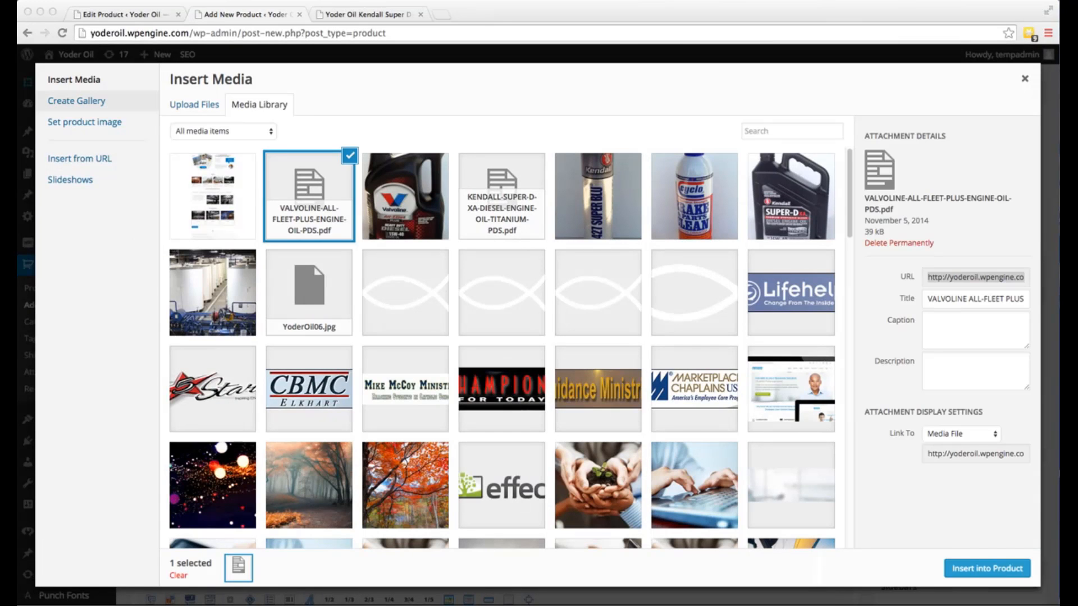
pyautogui.click(440, 99)
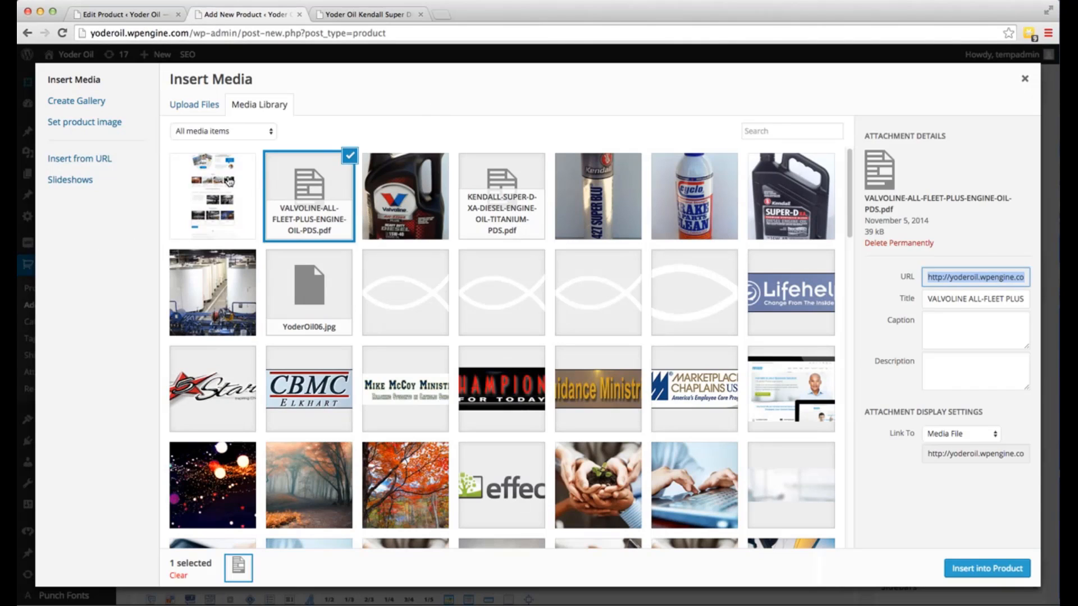
pyautogui.click(200, 105)
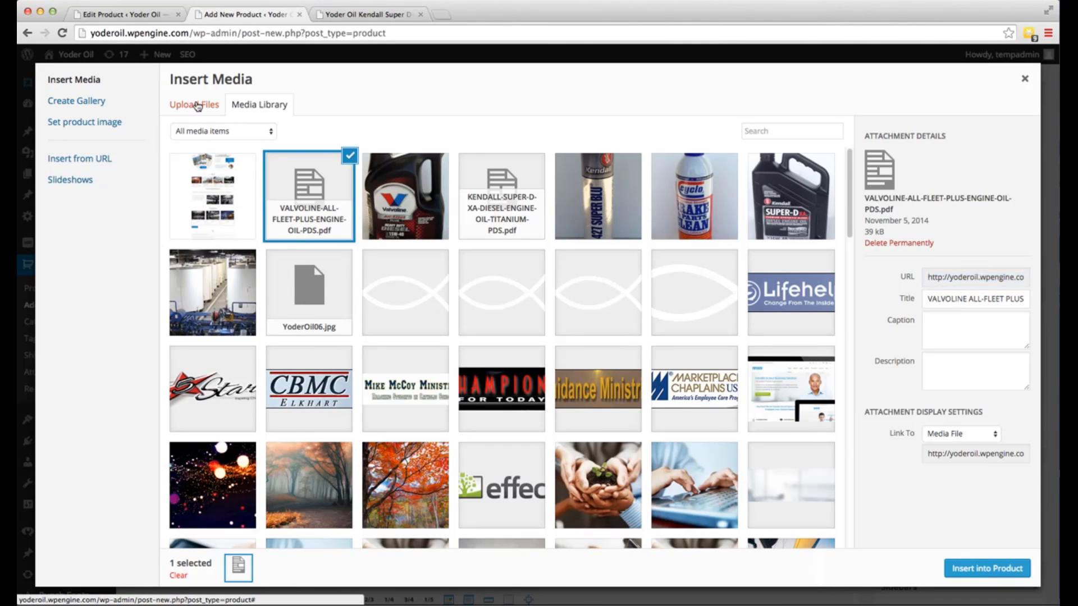
pyautogui.click(250, 105)
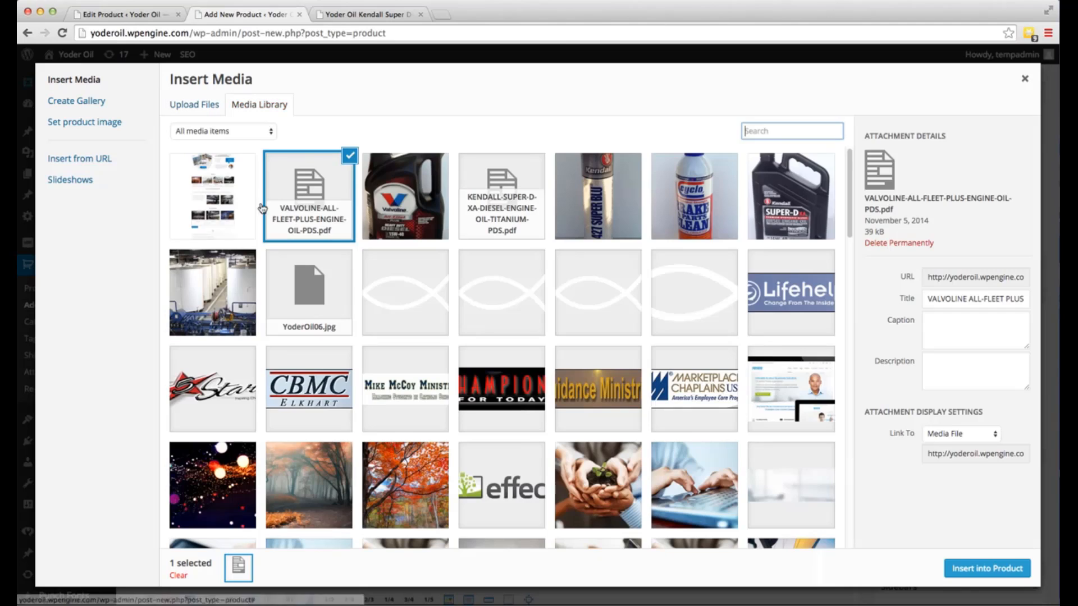
pyautogui.click(344, 156)
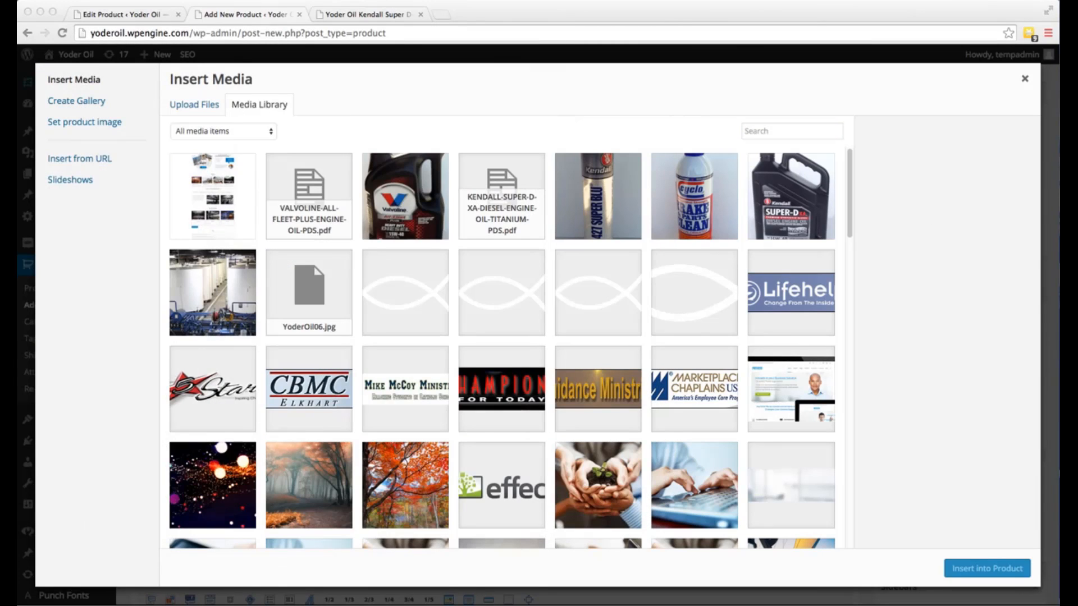
# Upload the Valvoline All-Fleet Plus engine oil PDS PDF and insert it below "Spec sheet:" as a media file link.
pyautogui.moveTo(34, 186); pyautogui.dragTo(494, 334)
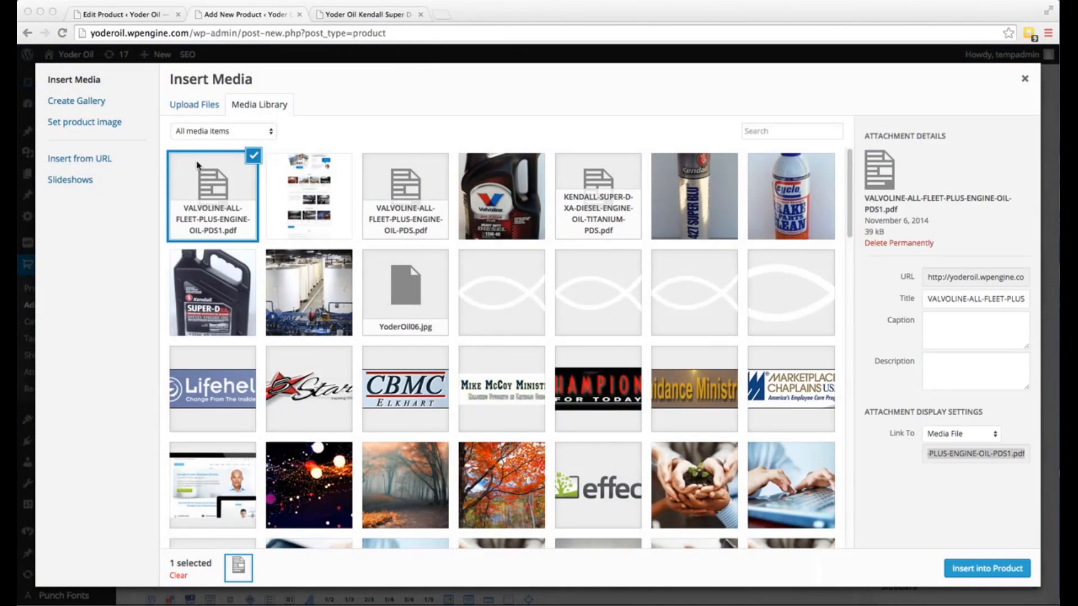
pyautogui.click(960, 300)
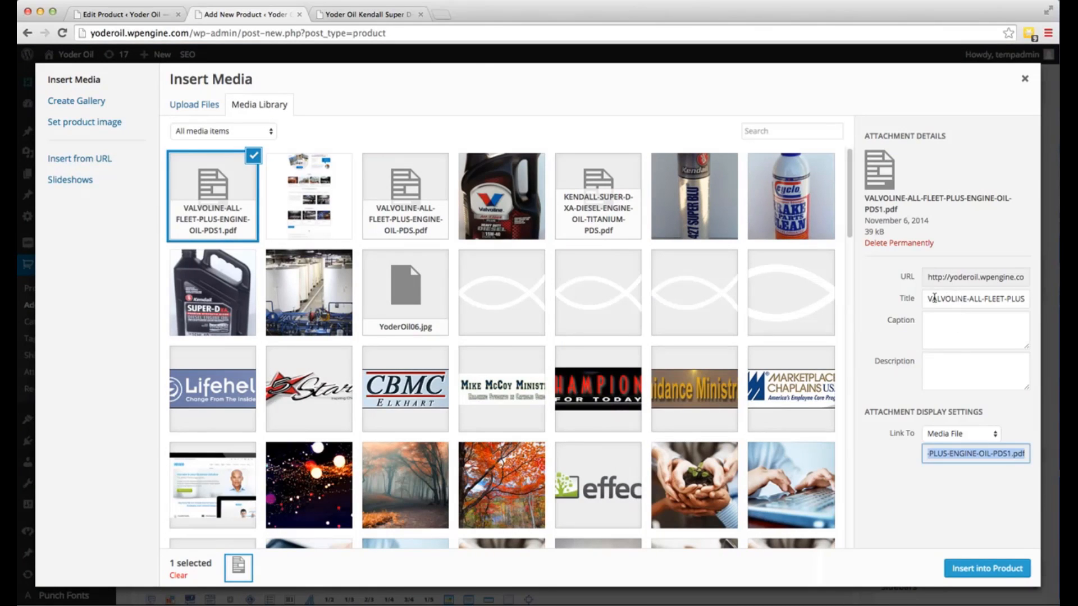
pyautogui.moveTo(930, 299); pyautogui.dragTo(1051, 301)
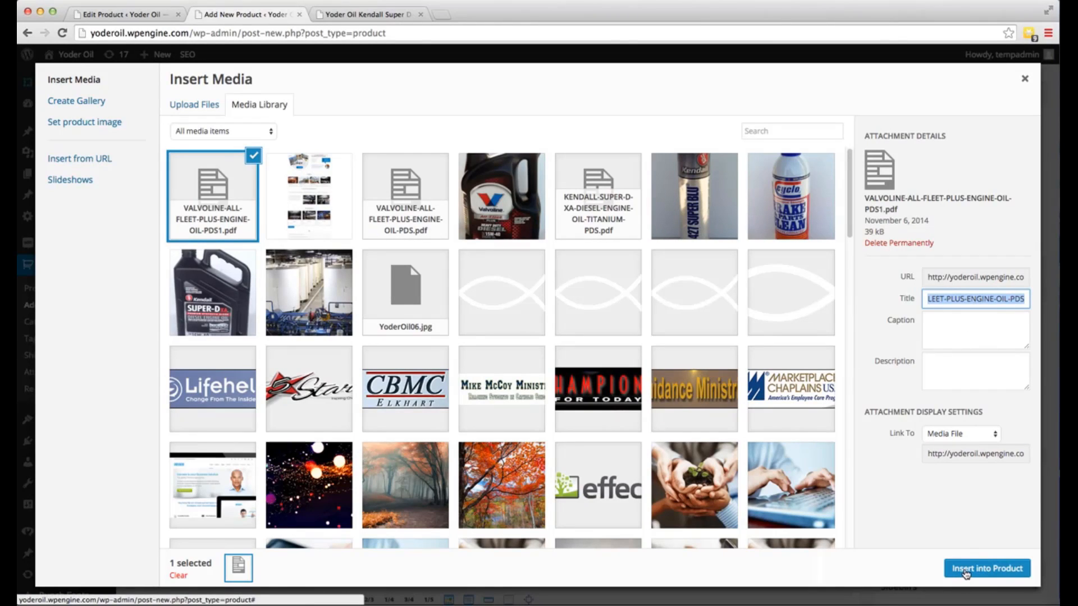
pyautogui.click(995, 299)
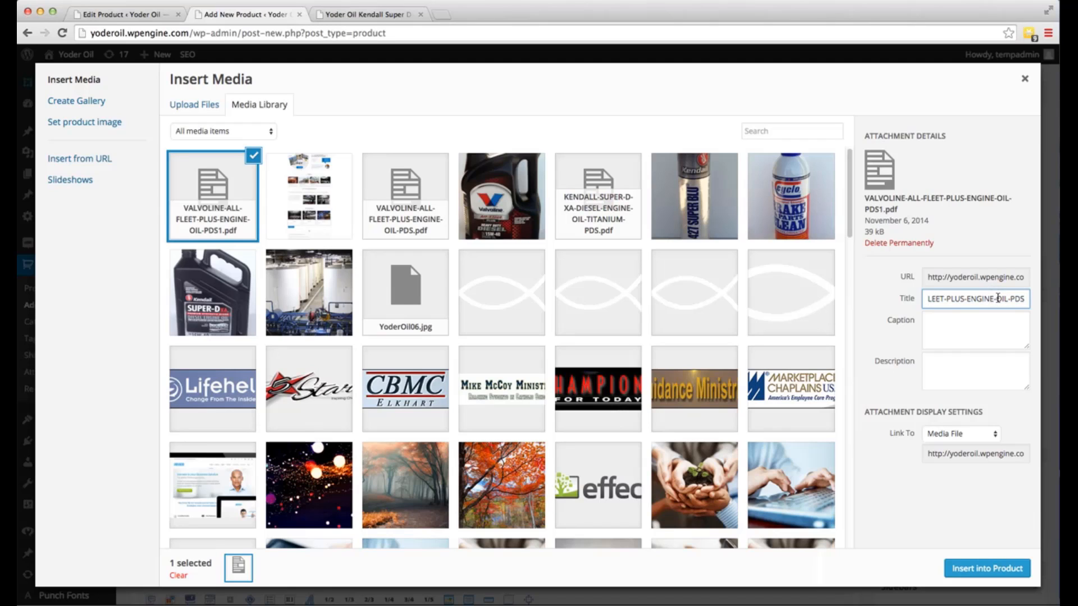
pyautogui.moveTo(974, 299); pyautogui.dragTo(908, 302)
pyautogui.click(960, 298)
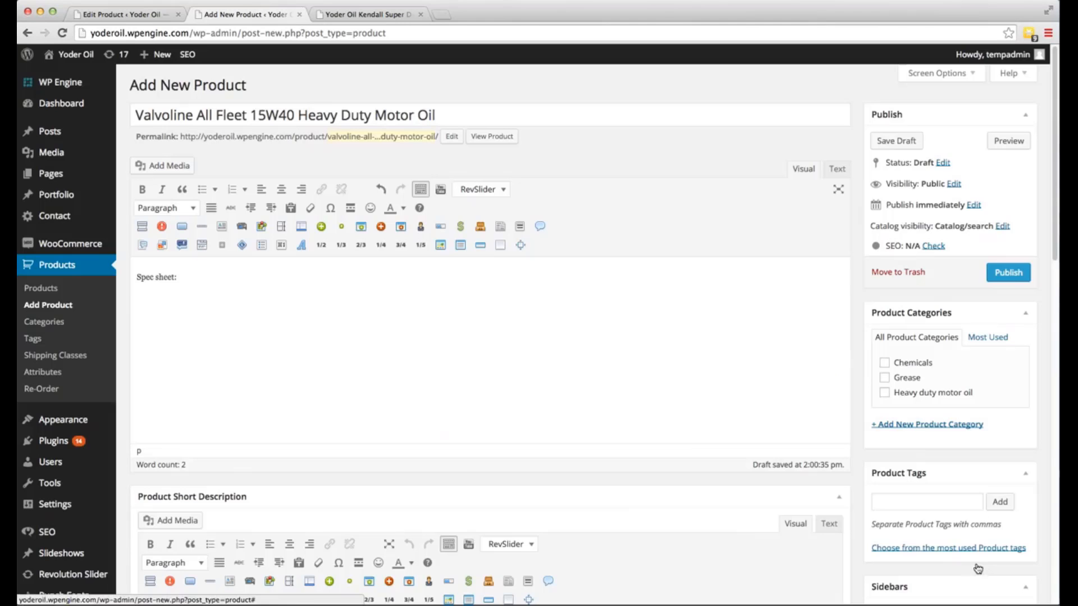
pyautogui.click(981, 562)
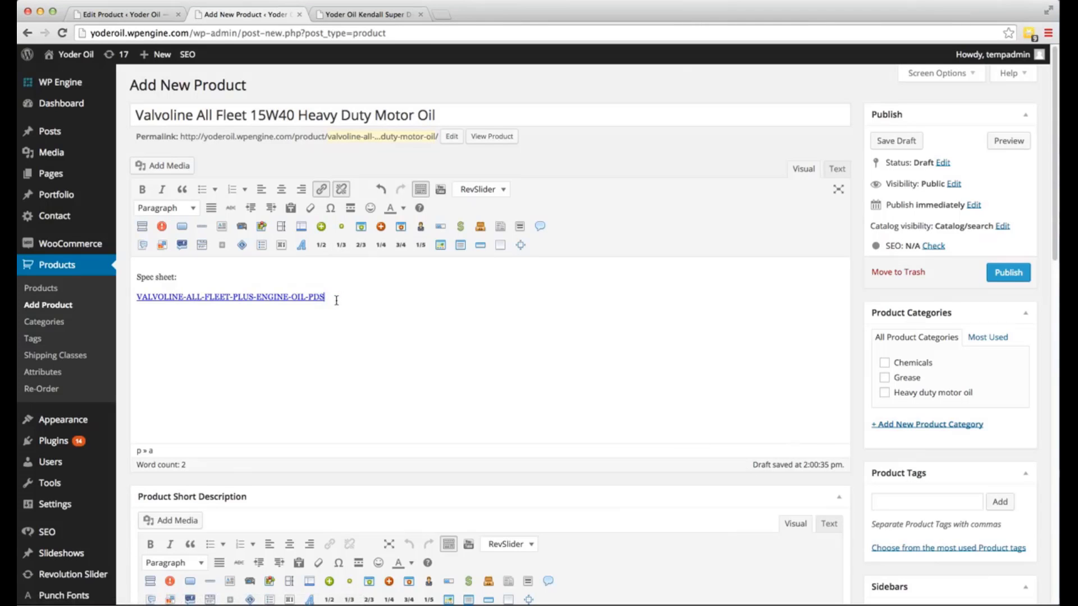
# Set the spec sheet PDF link in the description to open in a new window/tab.
pyautogui.click(234, 296)
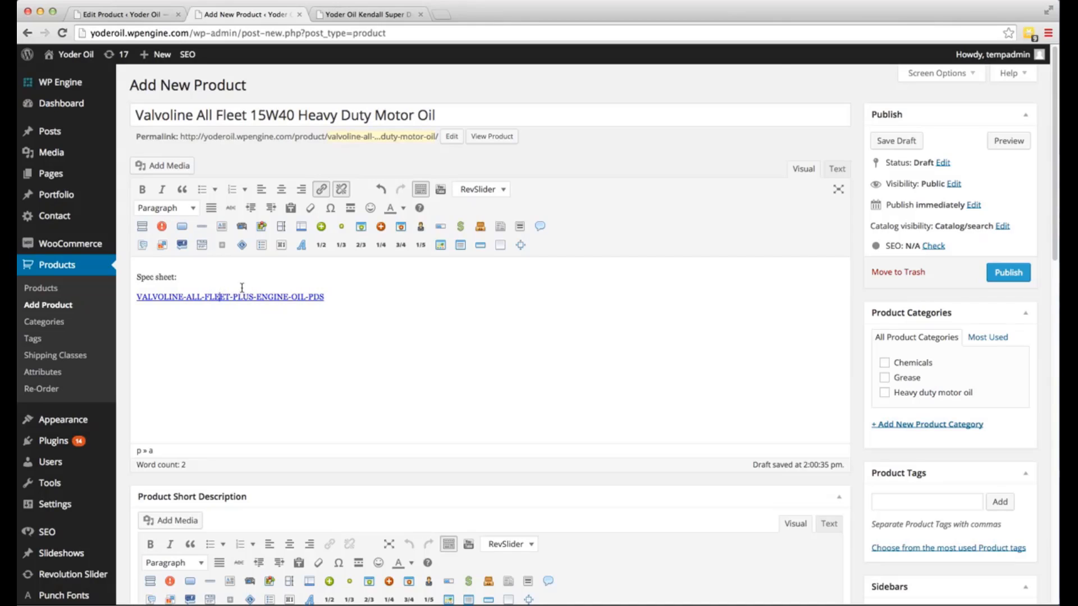
pyautogui.click(323, 191)
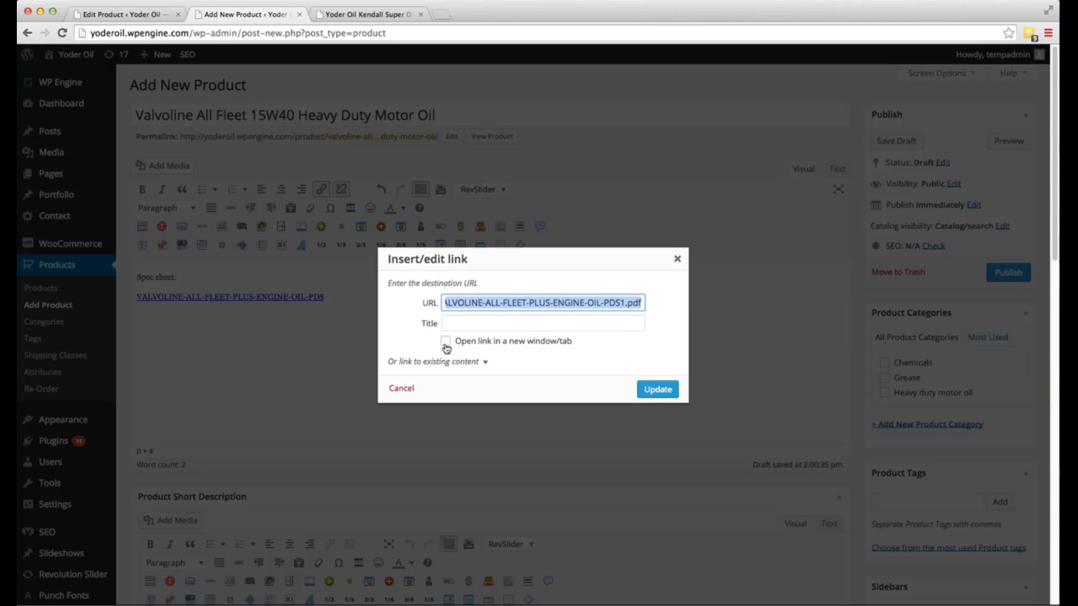
pyautogui.click(446, 342)
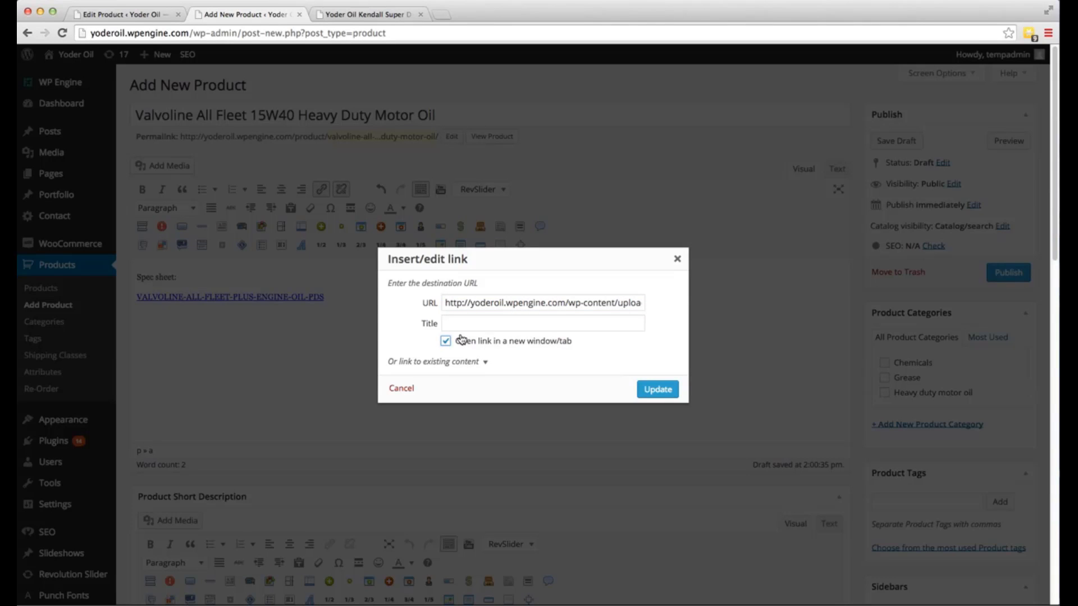
pyautogui.click(656, 392)
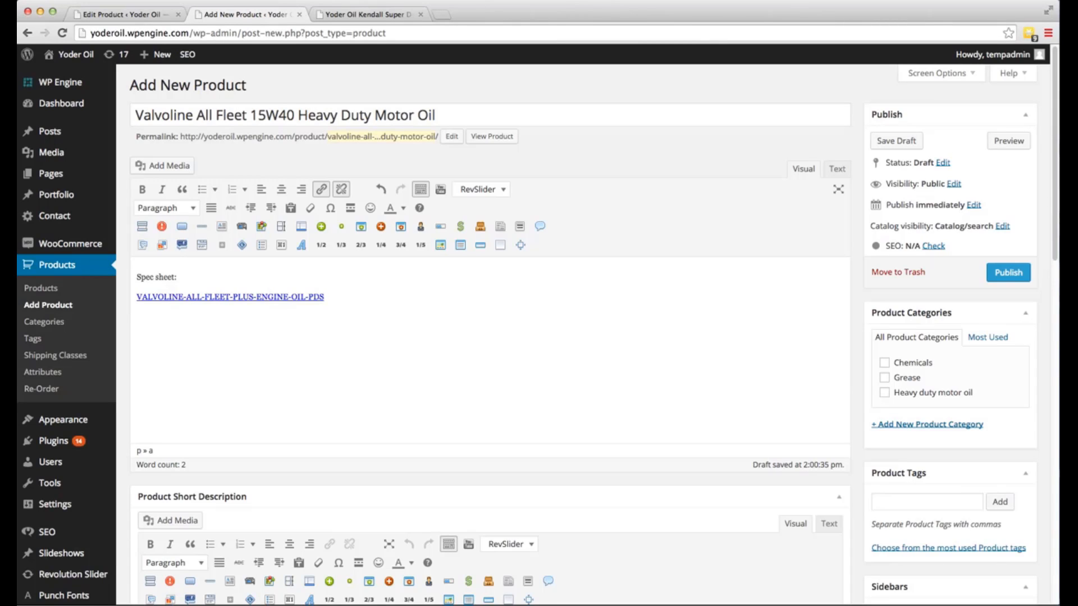
# Locate the new product's short description section and examine the matching short description text on the Kendall product page.
pyautogui.click(522, 165)
pyautogui.scroll(-5, 538, 159)
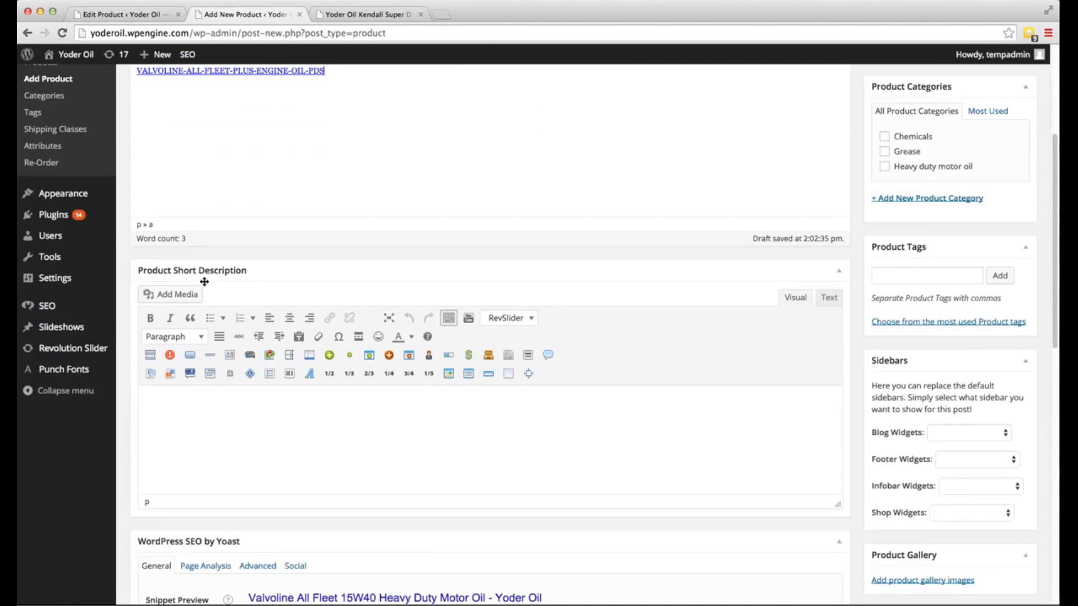
pyautogui.click(369, 12)
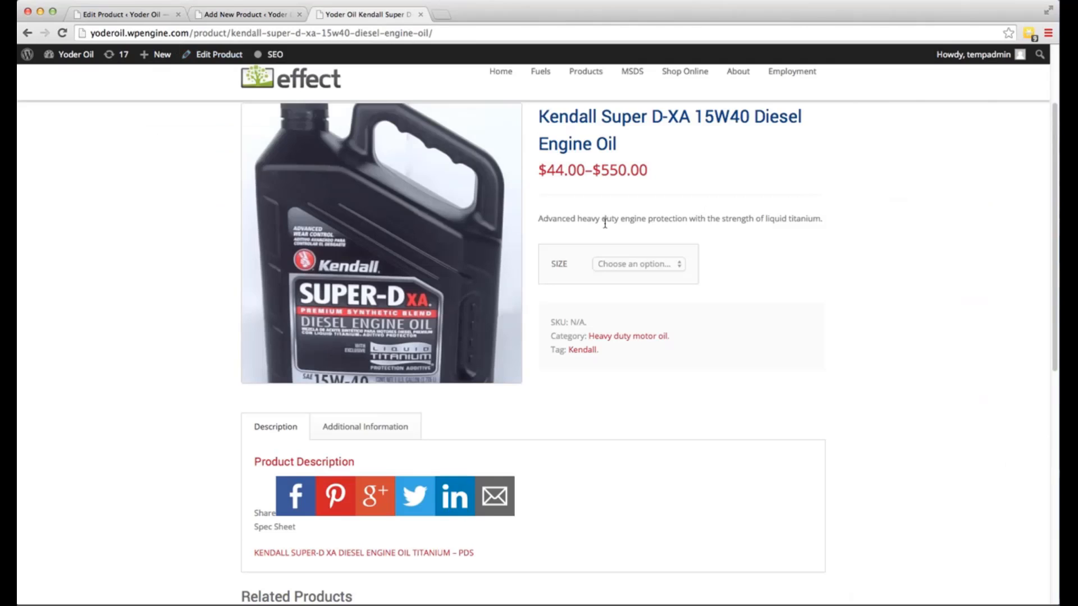
pyautogui.moveTo(541, 221); pyautogui.dragTo(787, 219)
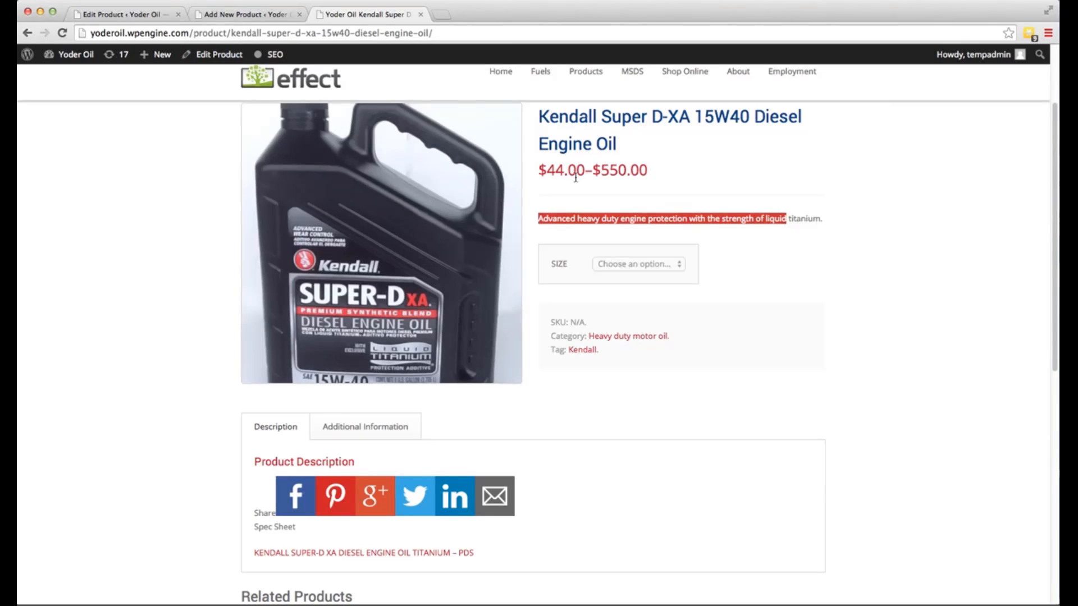
# Fill the new product's short description with "Advanced heavy duty engine protection with the strength of liquid titanium.".
pyautogui.click(265, 14)
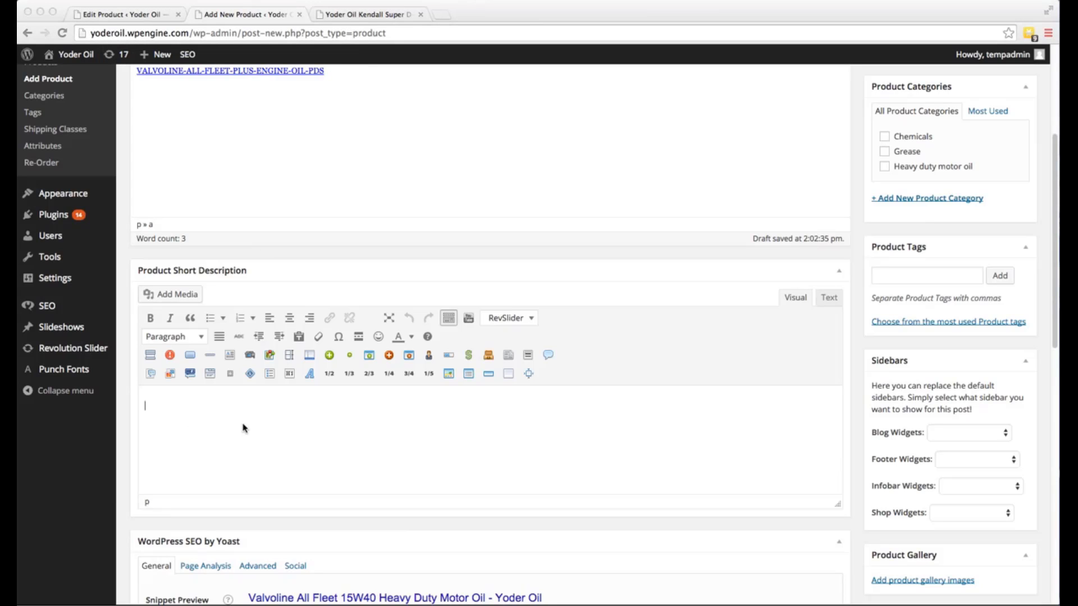
pyautogui.click(219, 424)
pyautogui.write('Advanced heavy duty engine protection with the strength of liquid titanium.')
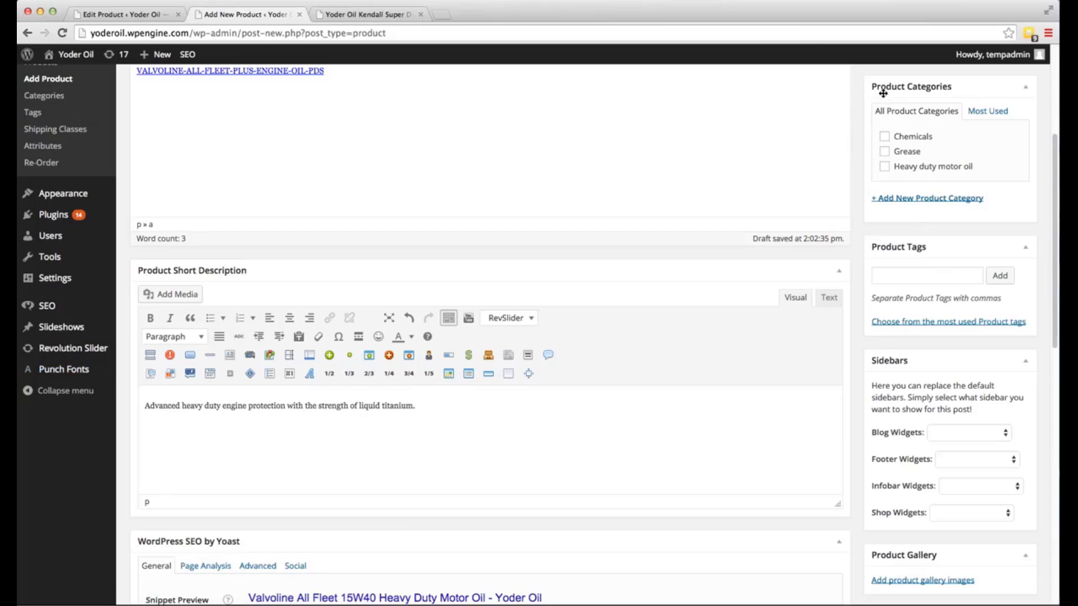
# Assign the new product to the Heavy duty motor oil category only.
pyautogui.click(885, 168)
pyautogui.click(885, 152)
pyautogui.click(885, 152)
# Add the existing Valvoline tag to the product from the most used product tags.
pyautogui.click(914, 276)
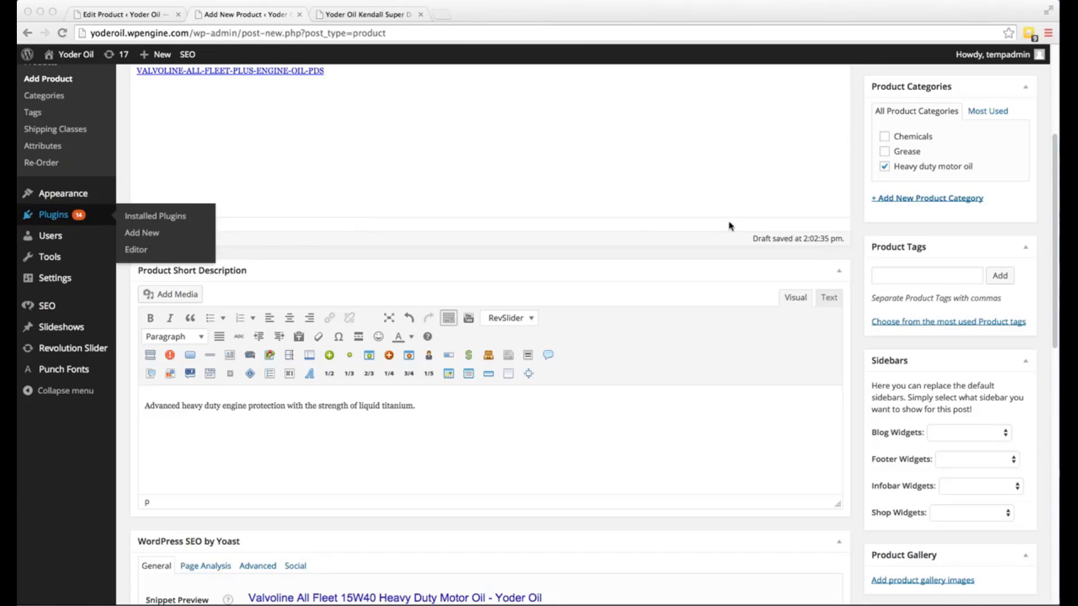
pyautogui.click(904, 276)
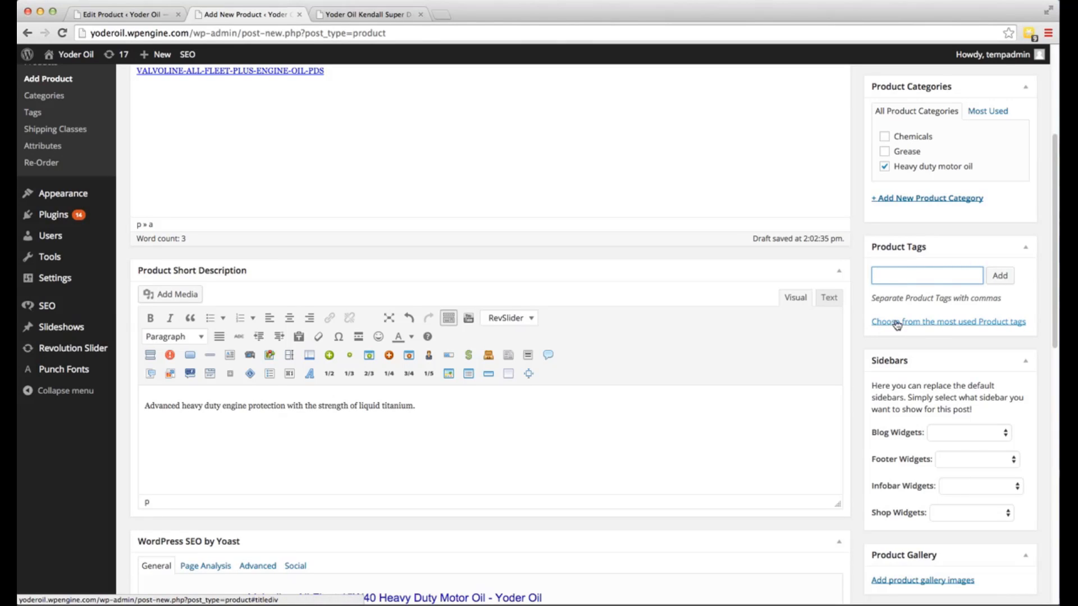
pyautogui.click(938, 326)
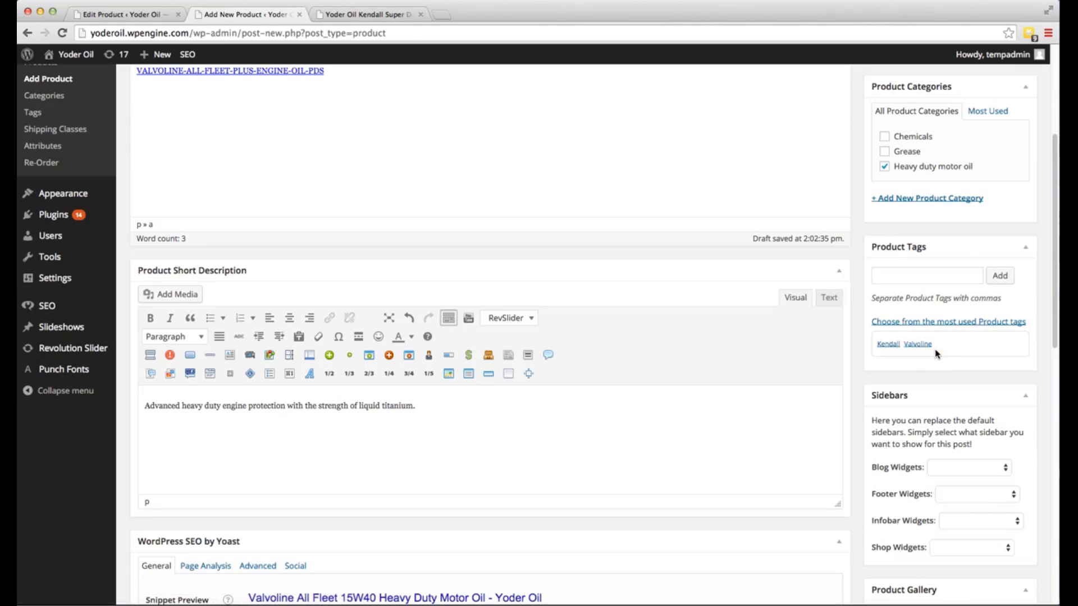
pyautogui.click(919, 344)
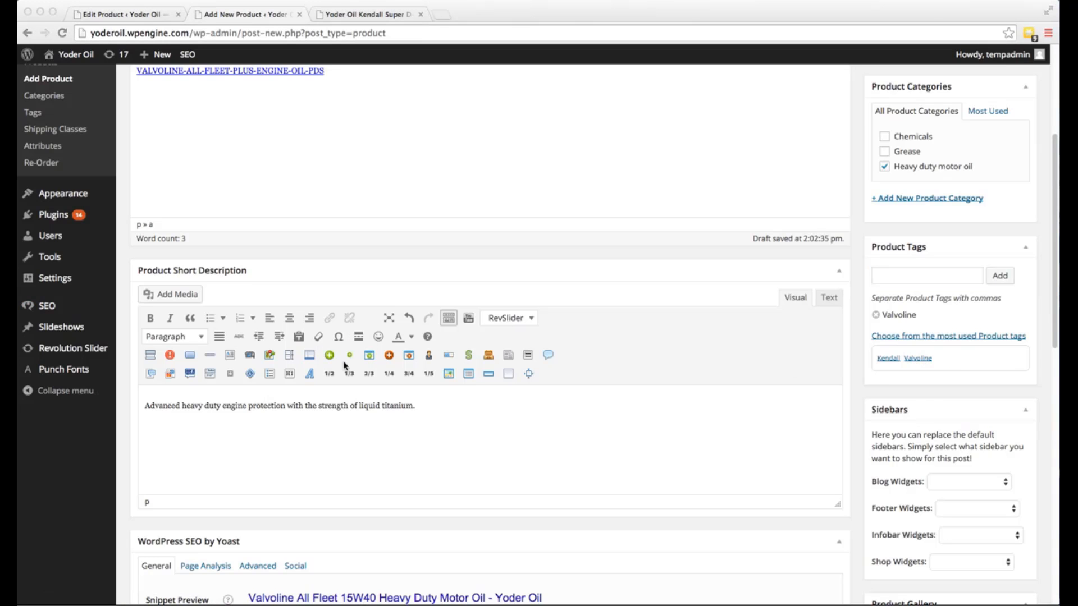
# Set the product's SEO focus keyword to "valvoline".
pyautogui.scroll(-5, 346, 362)
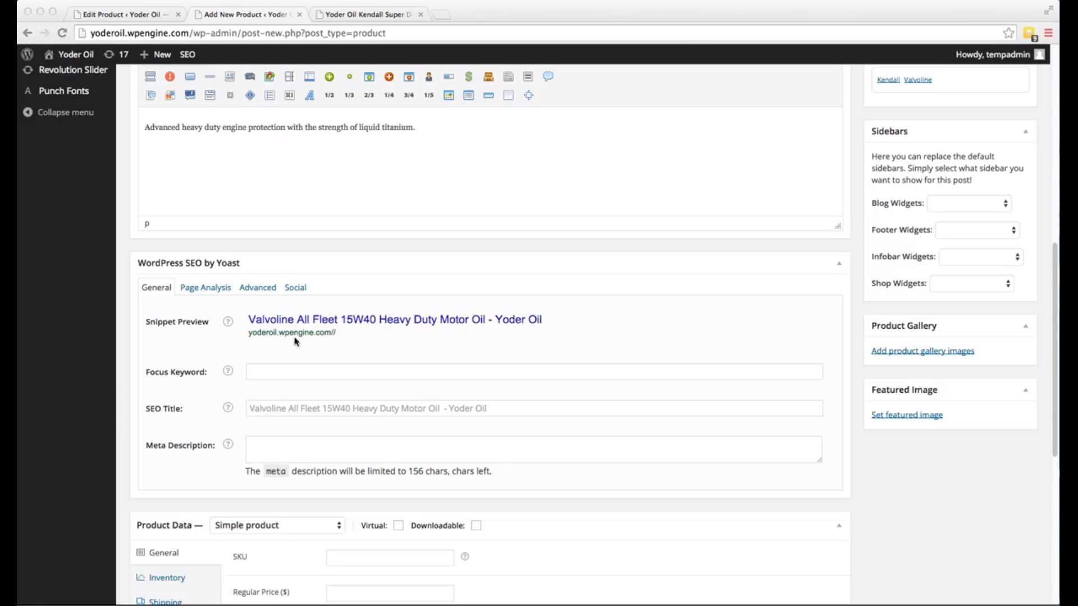
pyautogui.click(233, 351)
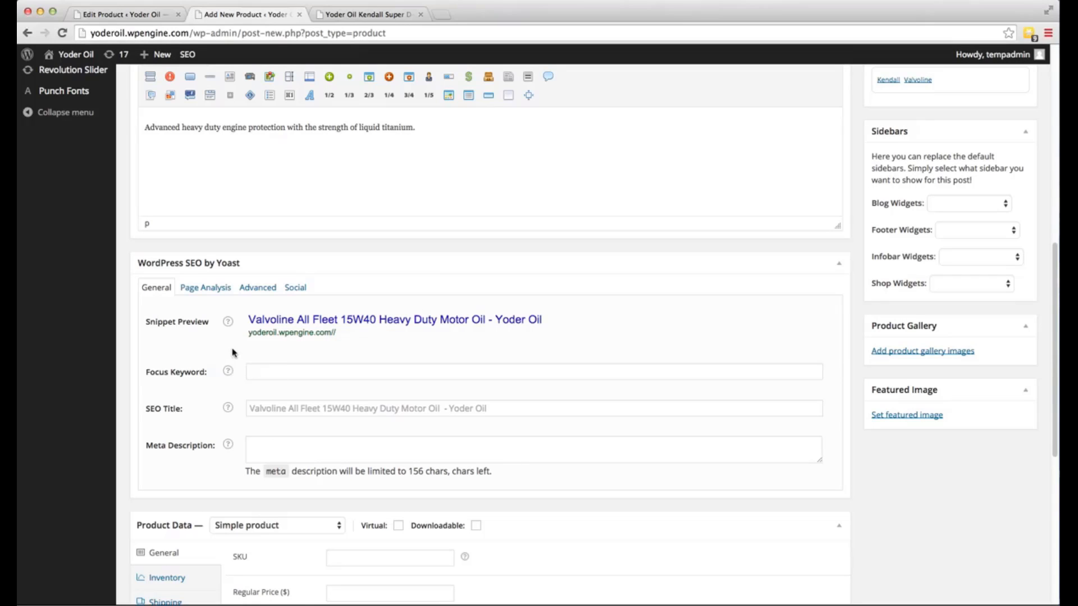
pyautogui.click(270, 372)
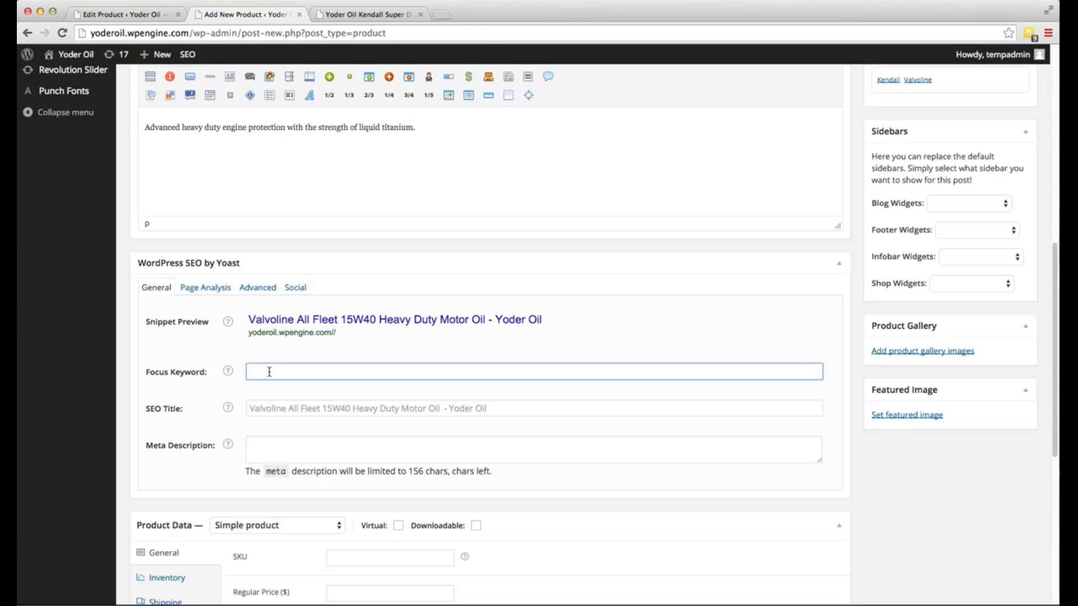
pyautogui.write('val')
pyautogui.write('colline')
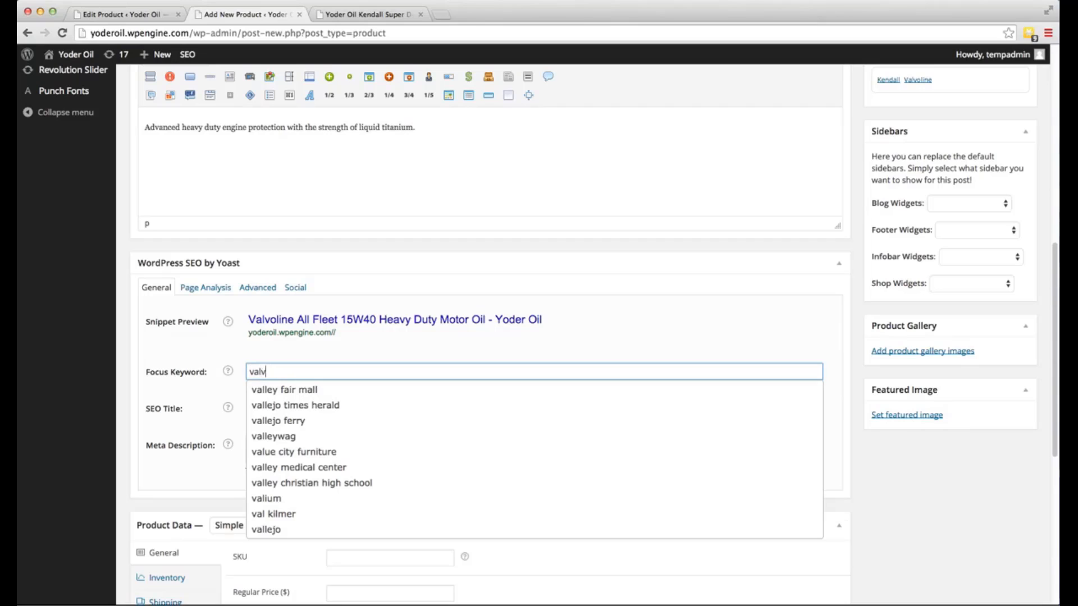
pyautogui.write('ne')
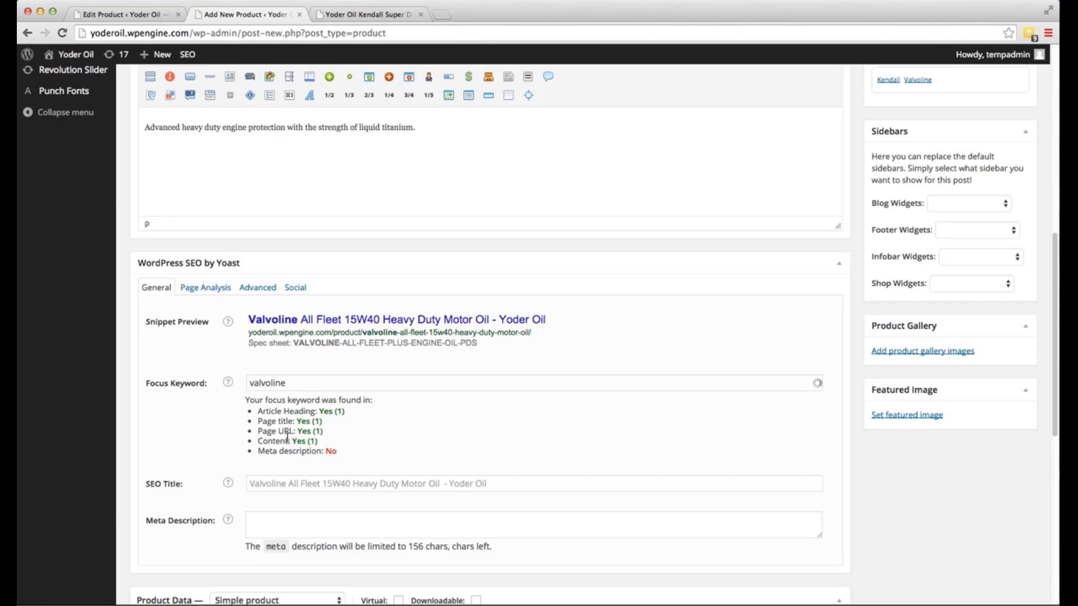
# Examine where the focus keyword is found and check the SEO title and meta description fields.
pyautogui.moveTo(336, 451); pyautogui.dragTo(259, 448)
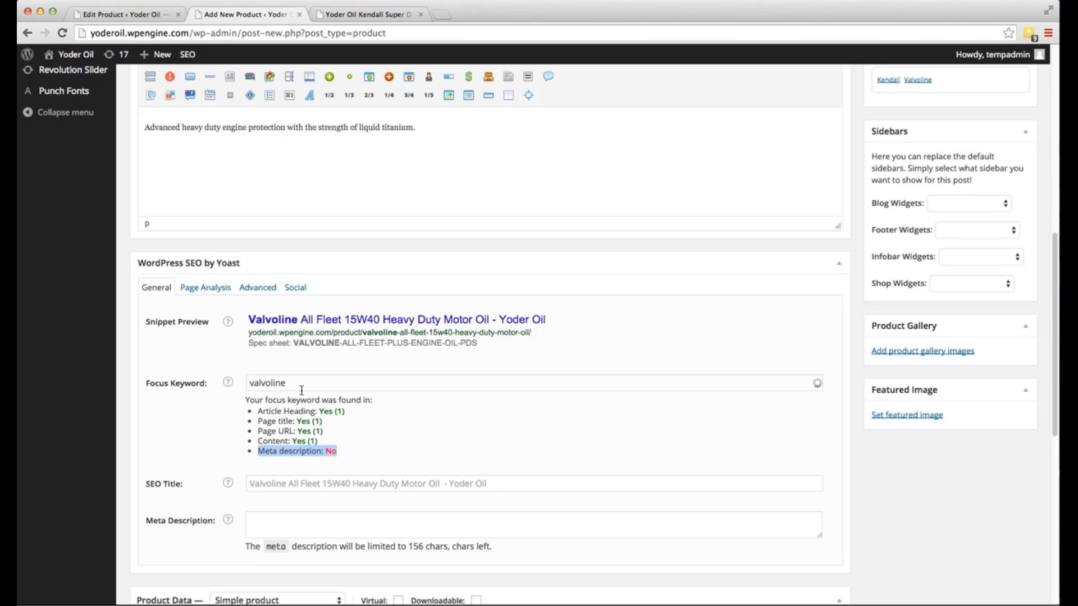
pyautogui.moveTo(291, 383); pyautogui.dragTo(250, 380)
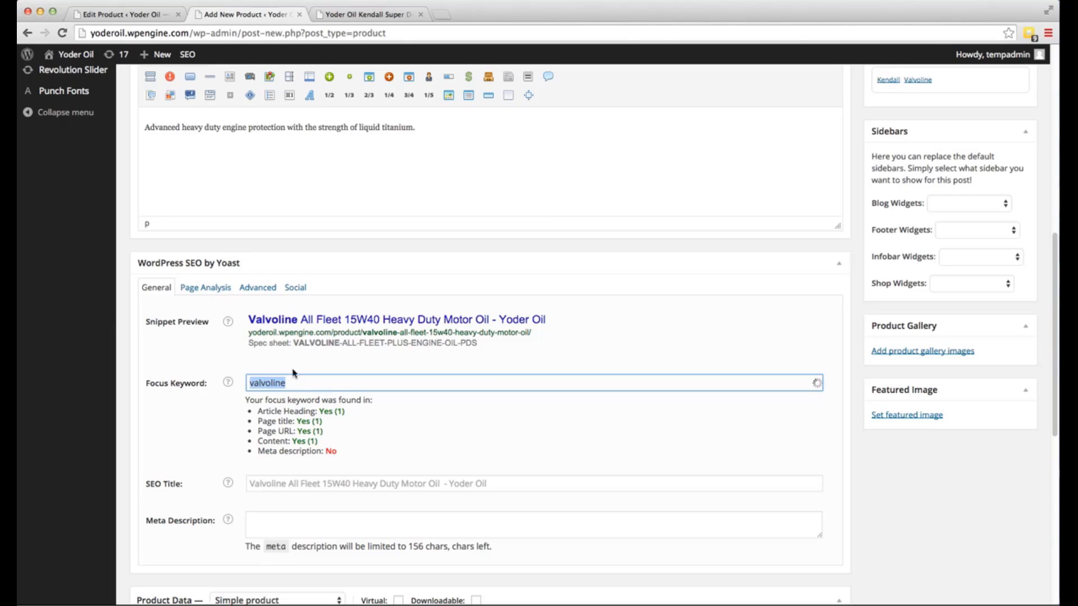
pyautogui.click(257, 484)
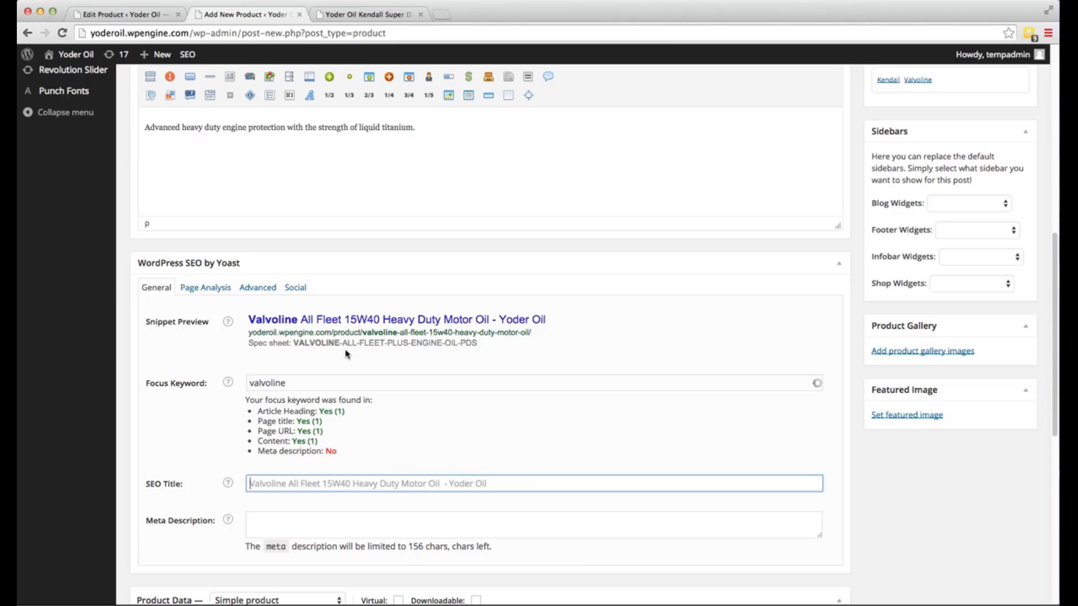
pyautogui.click(297, 524)
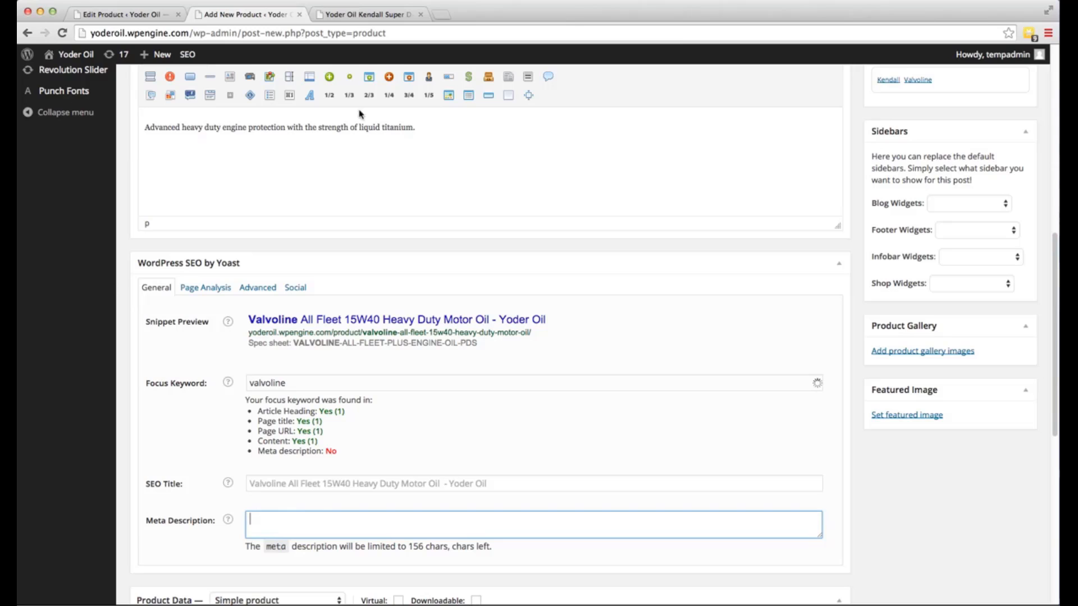
# Review the short description sentence on the Kendall product page and collapse the new product's WordPress SEO by Yoast section.
pyautogui.click(328, 15)
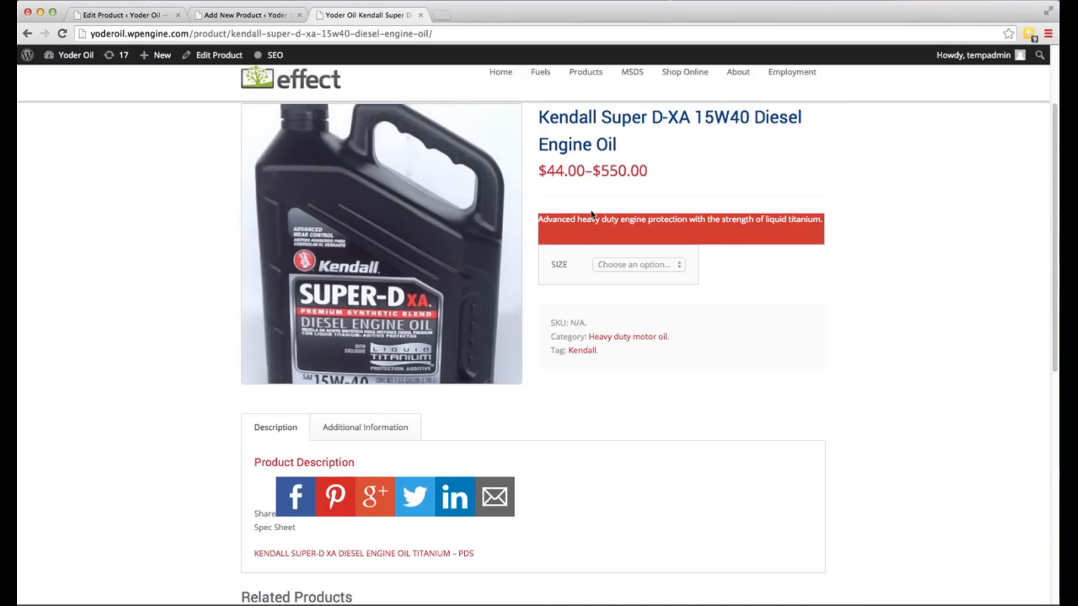
pyautogui.click(568, 206)
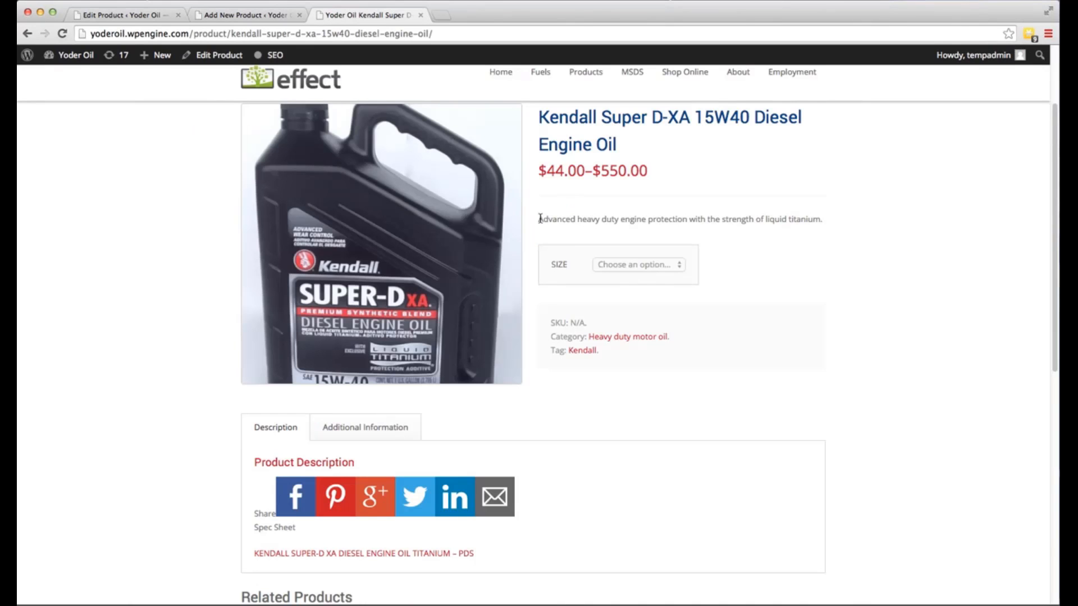
pyautogui.moveTo(539, 219); pyautogui.dragTo(823, 220)
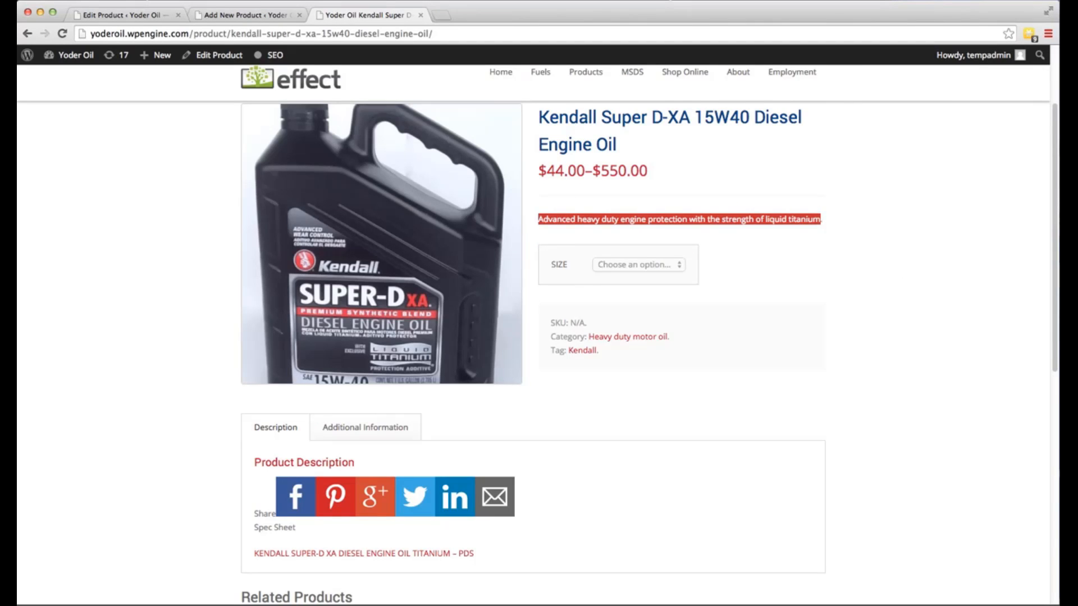
pyautogui.click(254, 15)
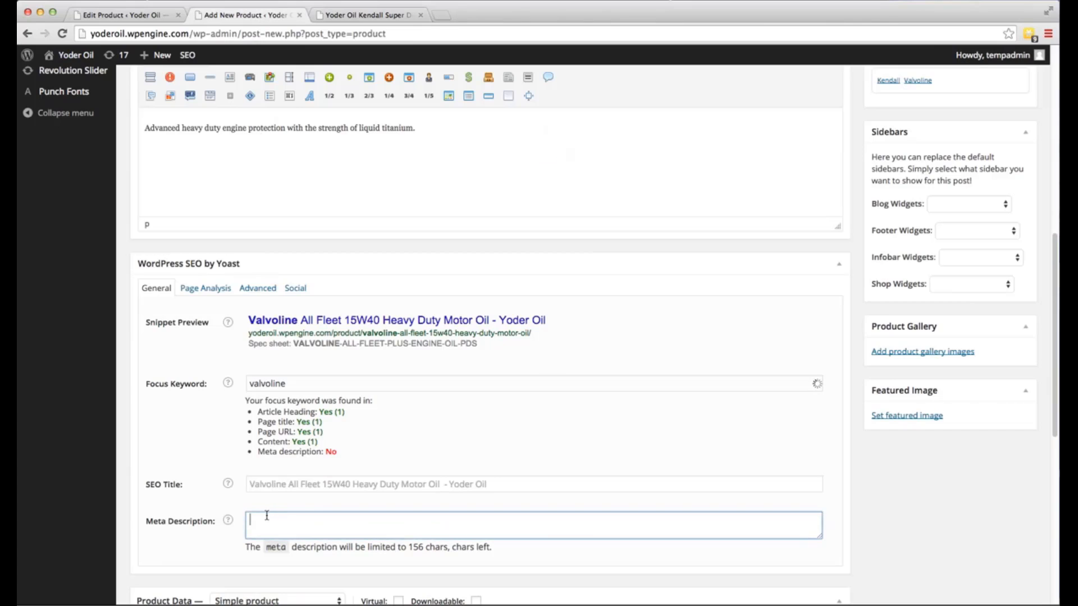
pyautogui.press('super+Tab')
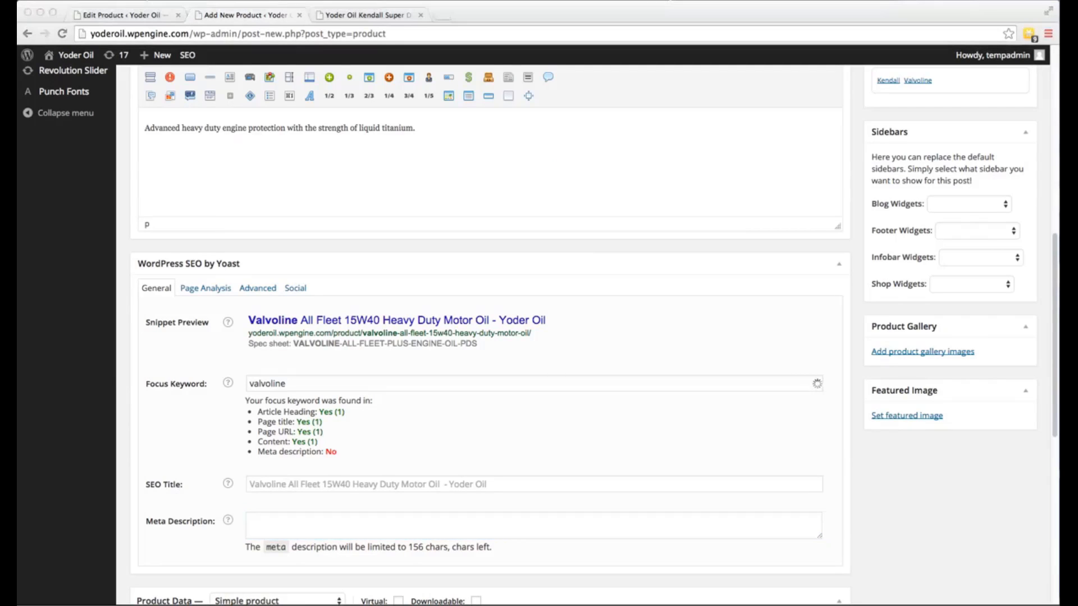
pyautogui.press('super+Tab')
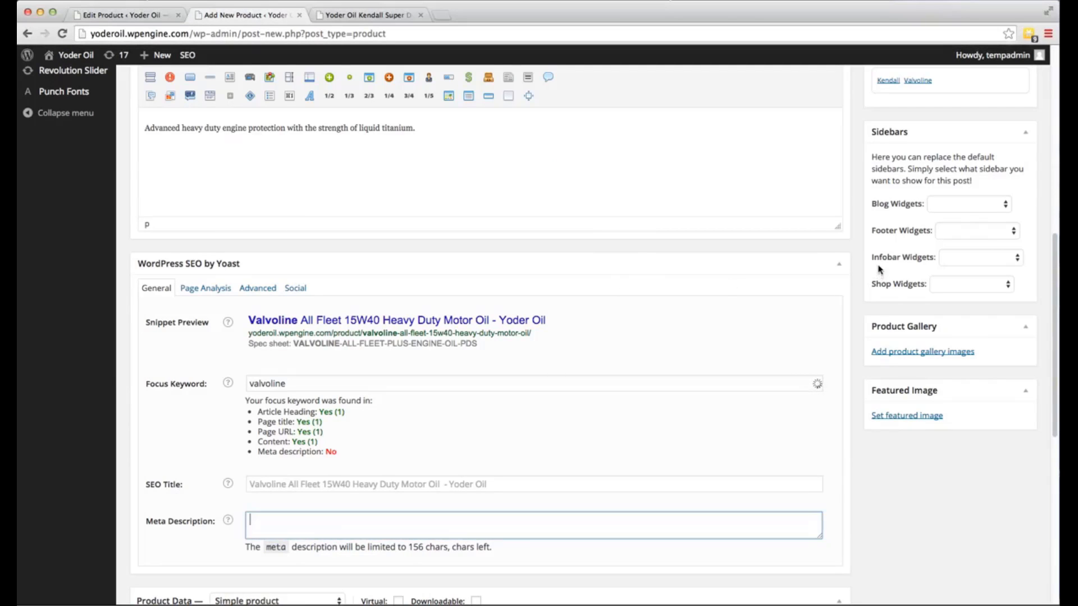
pyautogui.click(839, 263)
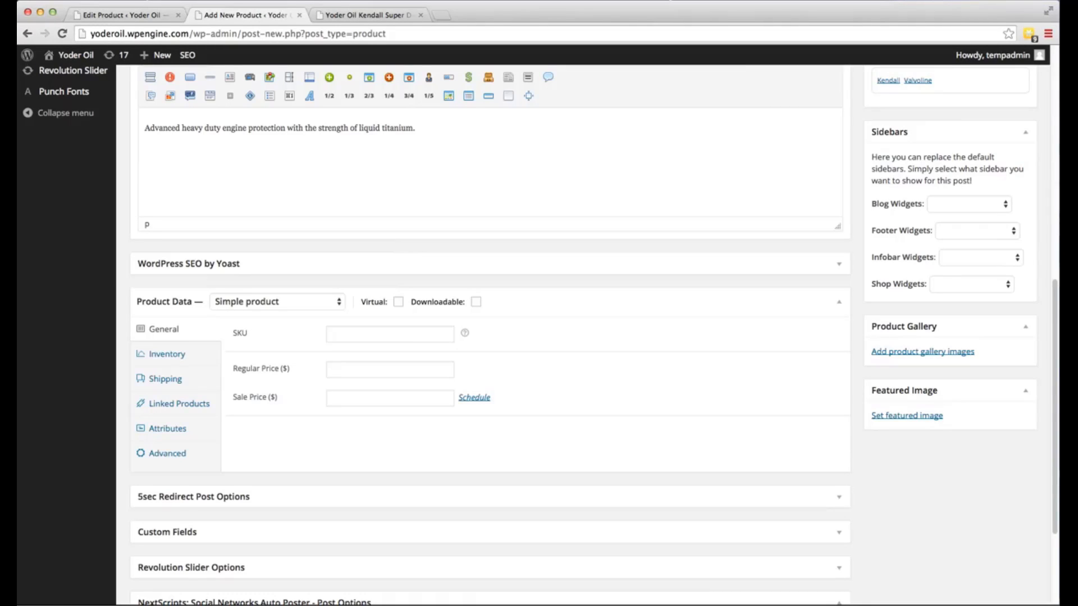
# Open the featured image chooser and upload the Valvoline jug photo IMG_0041.
pyautogui.press('super+Tab')
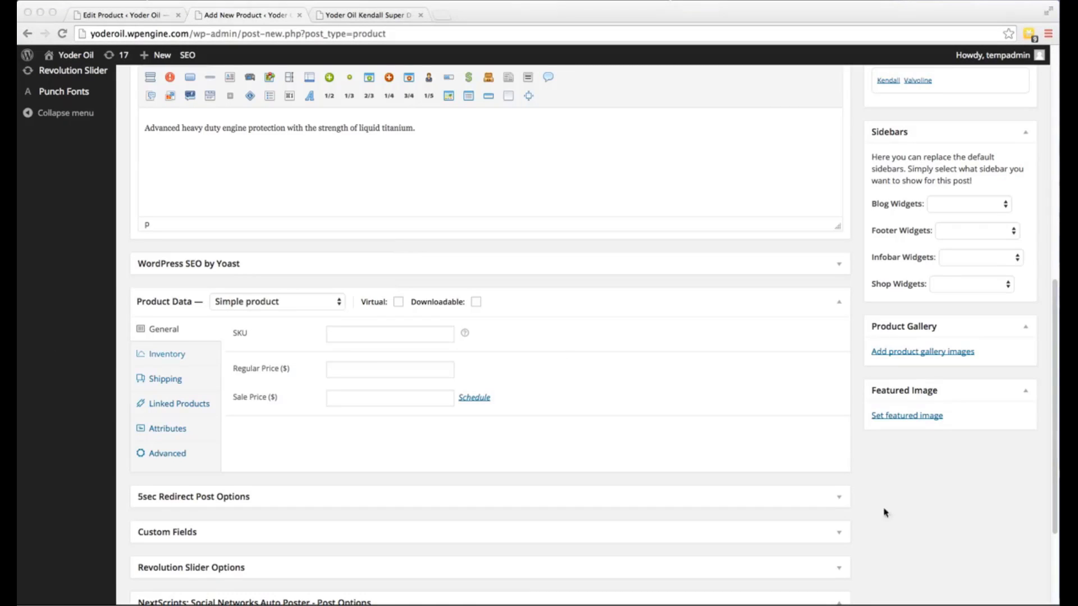
pyautogui.click(961, 494)
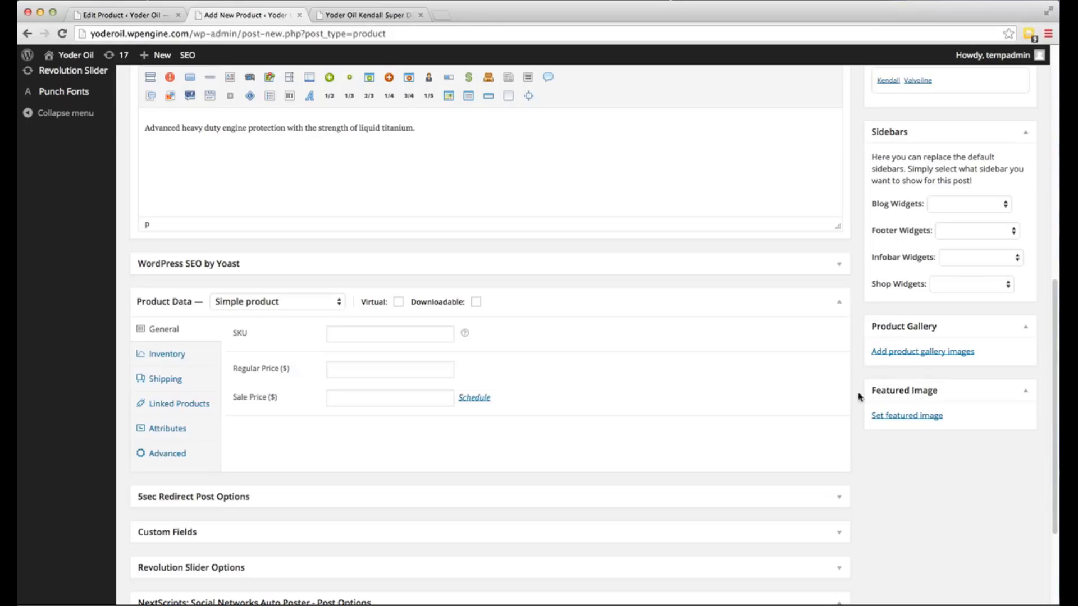
pyautogui.click(895, 418)
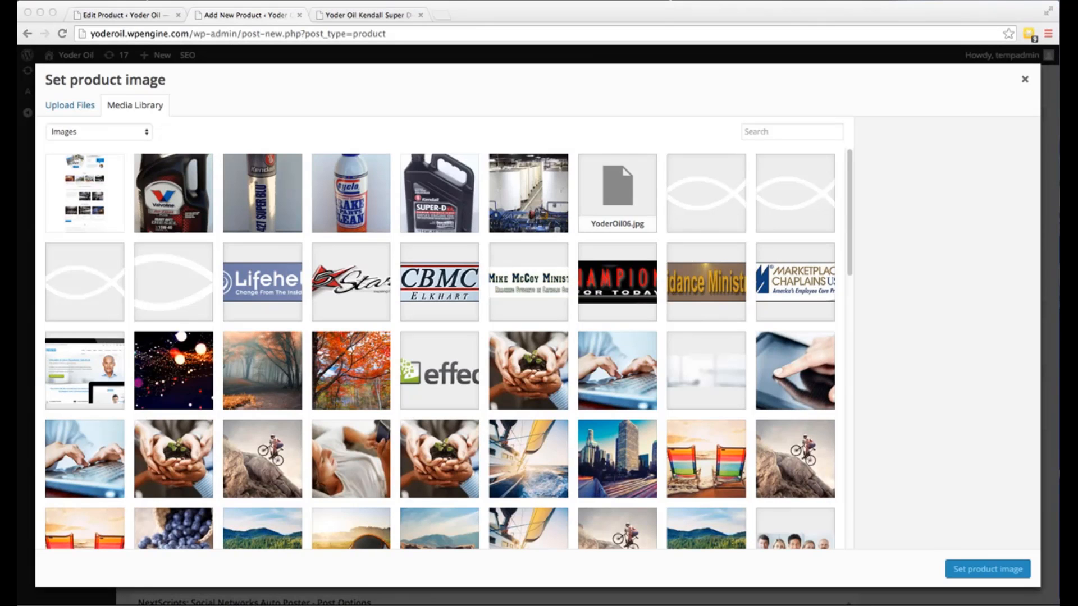
pyautogui.moveTo(315, 247); pyautogui.dragTo(508, 244)
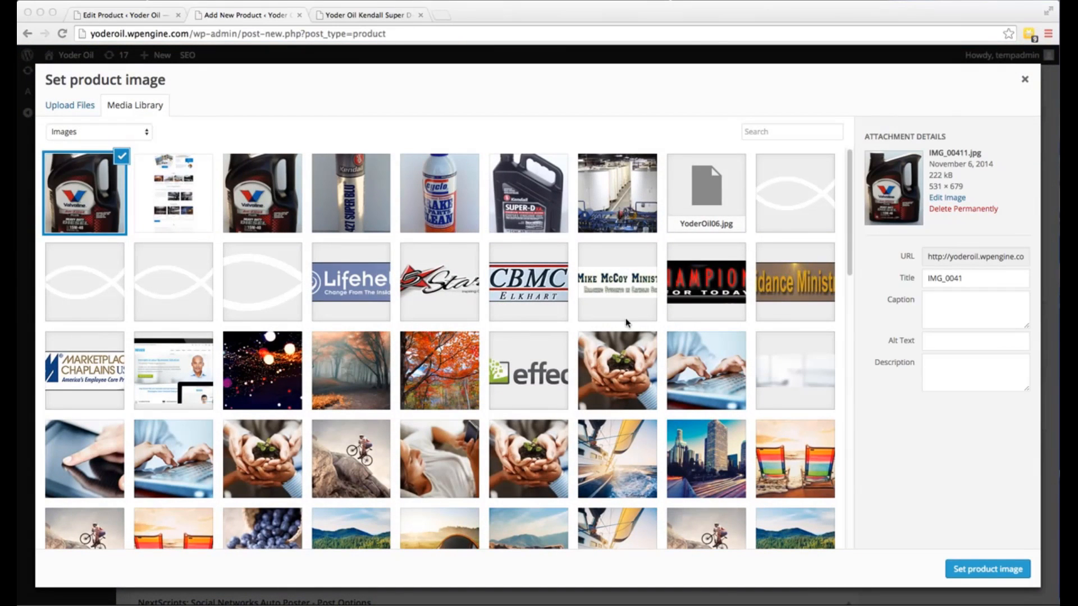
# Leave the product image chooser and copy the full product title "Valvoline All Fleet 15W40 Heavy Duty Motor Oil".
pyautogui.click(953, 281)
pyautogui.moveTo(980, 275); pyautogui.dragTo(902, 281)
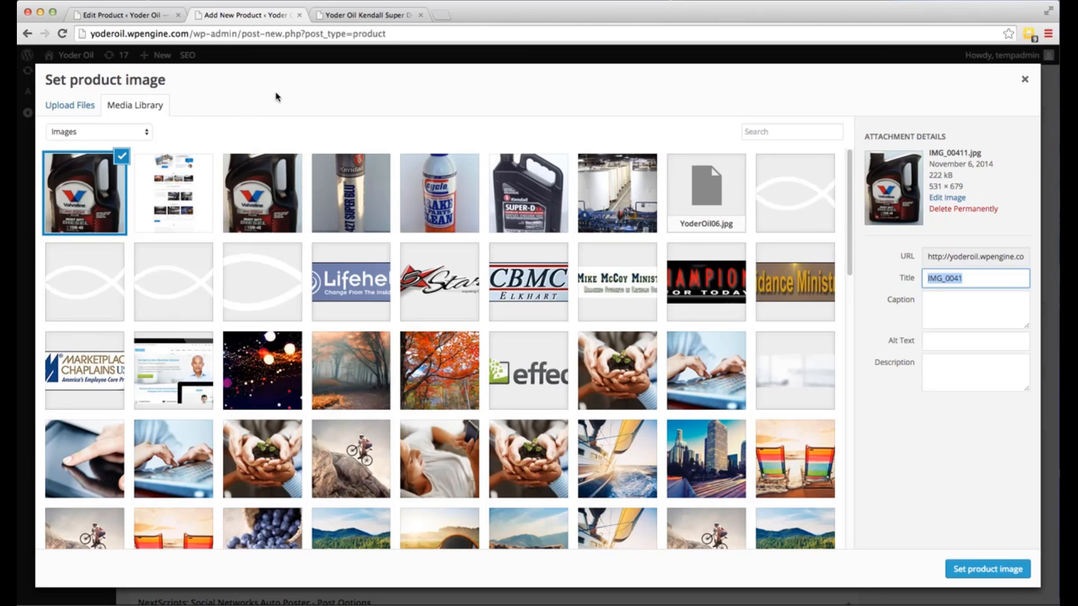
pyautogui.click(964, 278)
pyautogui.click(988, 93)
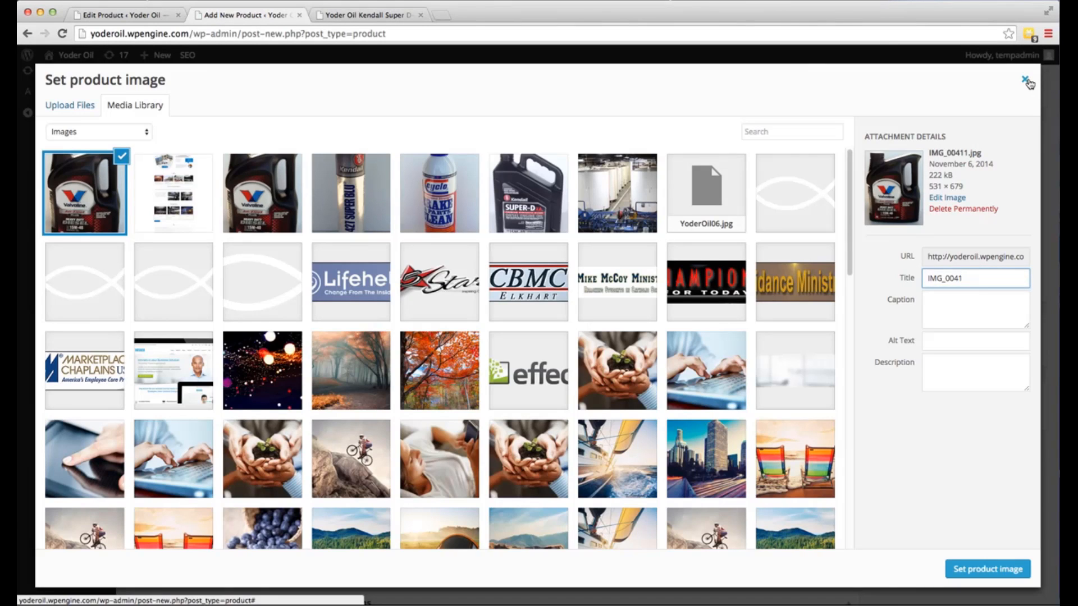
pyautogui.click(1024, 79)
pyautogui.scroll(10, 484, 175)
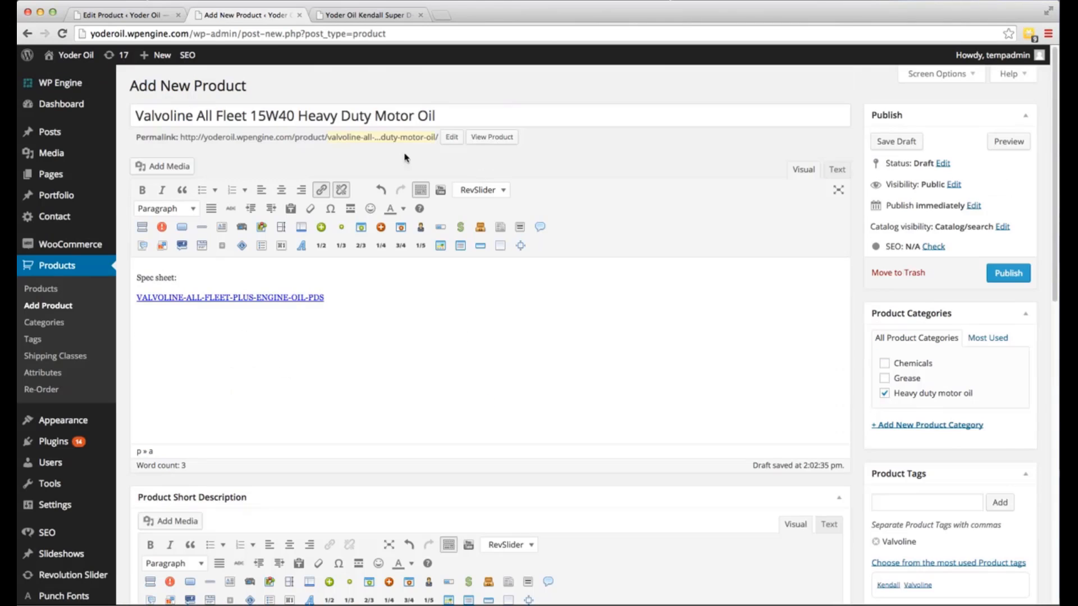
pyautogui.tripleClick(317, 110)
pyautogui.press('super+c')
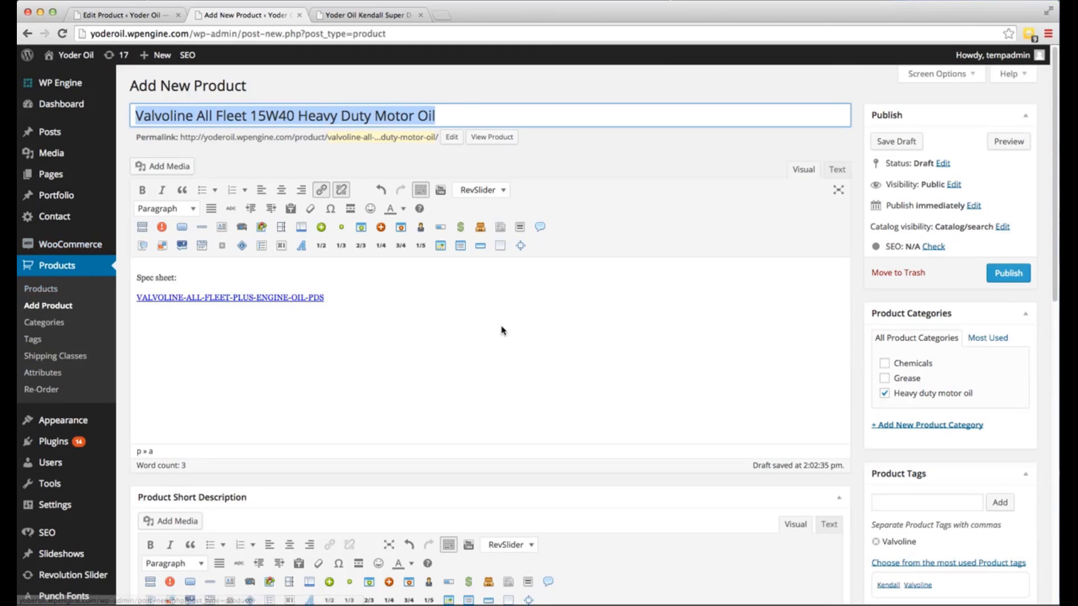
# Reopen the featured image chooser and set the uploaded jug photo's title to "Valvoline All Fleet 15W40 Heavy Duty Motor Oil".
pyautogui.scroll(-7, 542, 339)
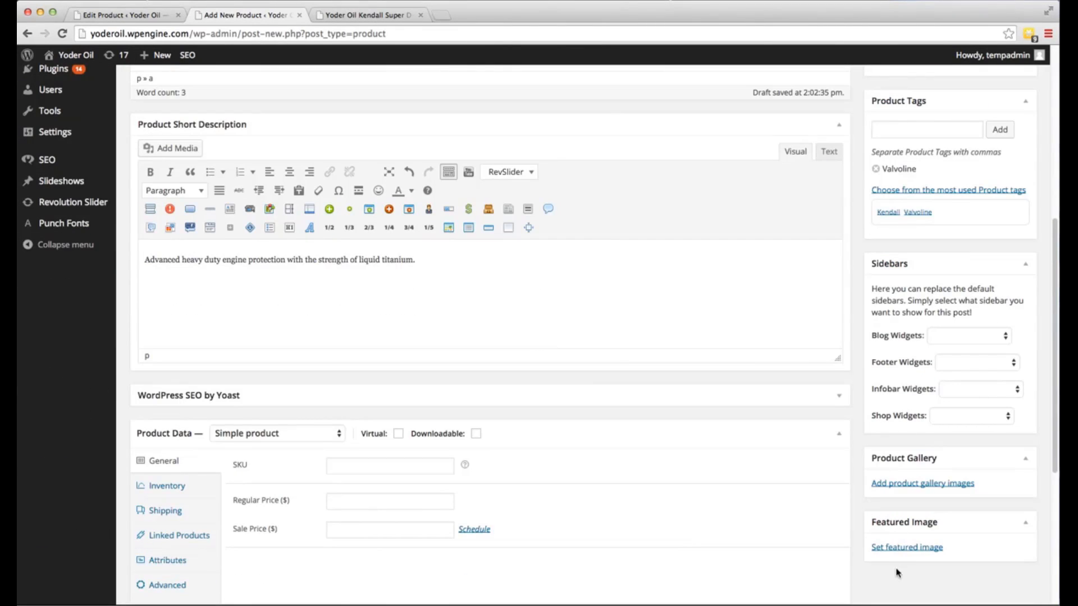
pyautogui.click(889, 549)
pyautogui.click(86, 196)
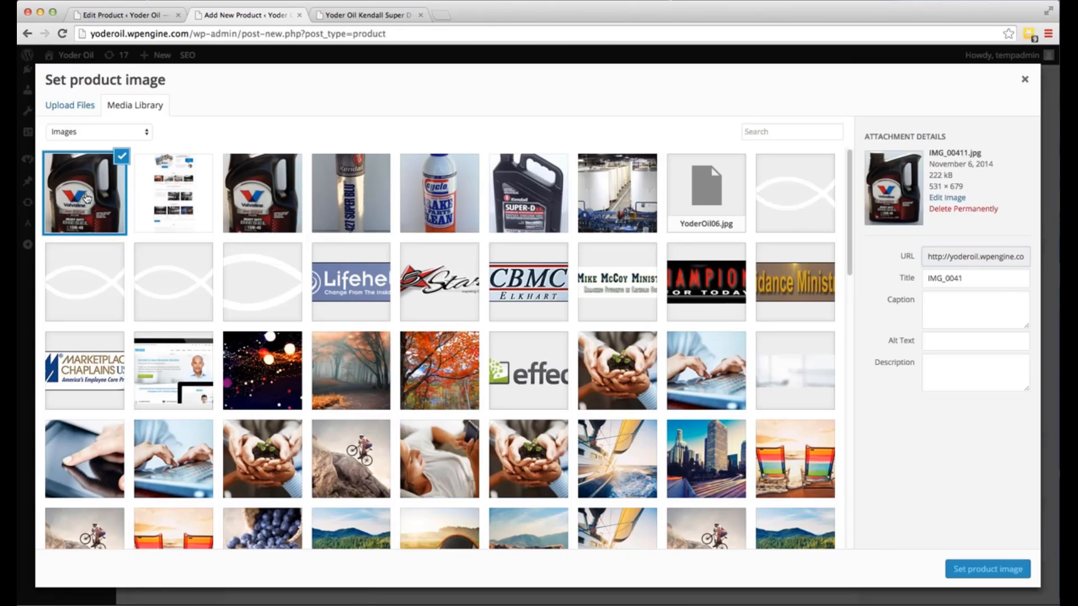
pyautogui.doubleClick(953, 281)
pyautogui.write('5W40 Heavy Duty Motor Oil')
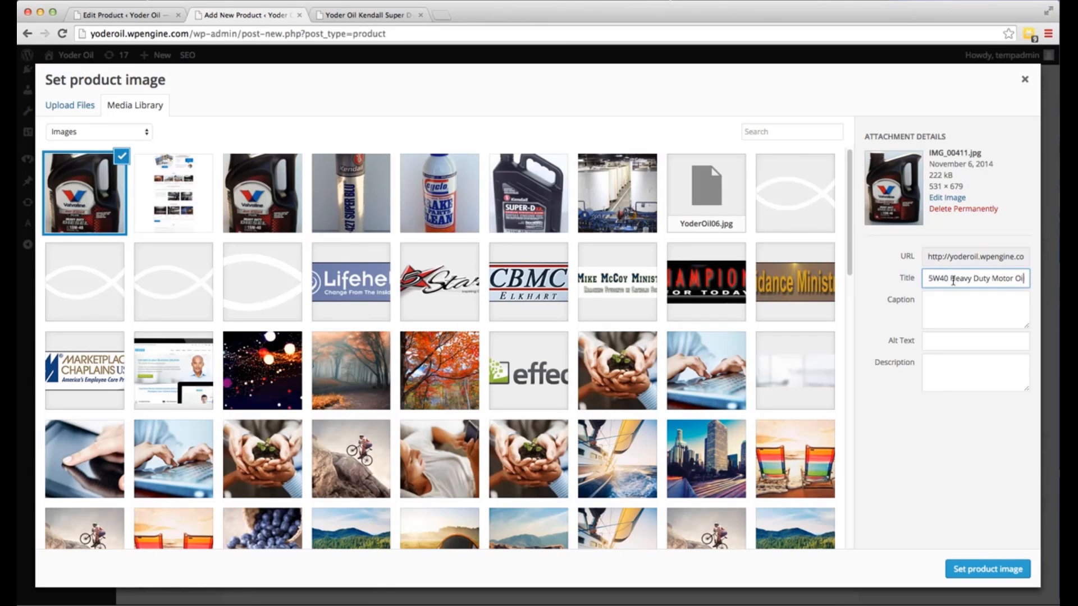
# Set the jug photo's alt text to "Valvoline All Fleet 15W40 Heavy Duty Motor Oil".
pyautogui.click(913, 347)
pyautogui.press('super+v')
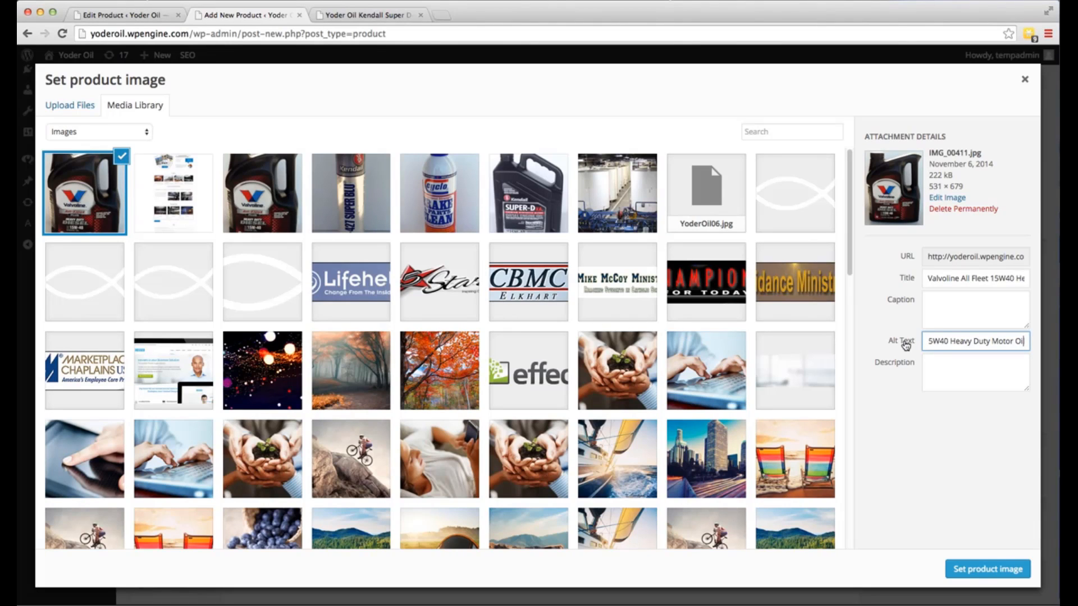
pyautogui.click(896, 425)
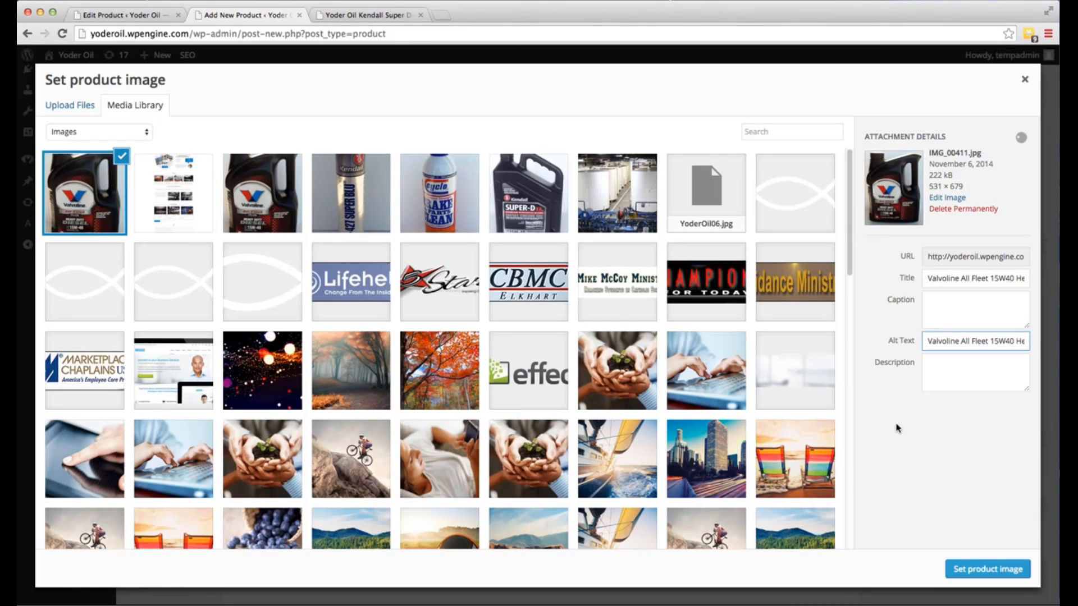
# Assign the selected jug photo as the product's featured image and change the product type to Variable product.
pyautogui.click(983, 573)
pyautogui.scroll(-4, 941, 552)
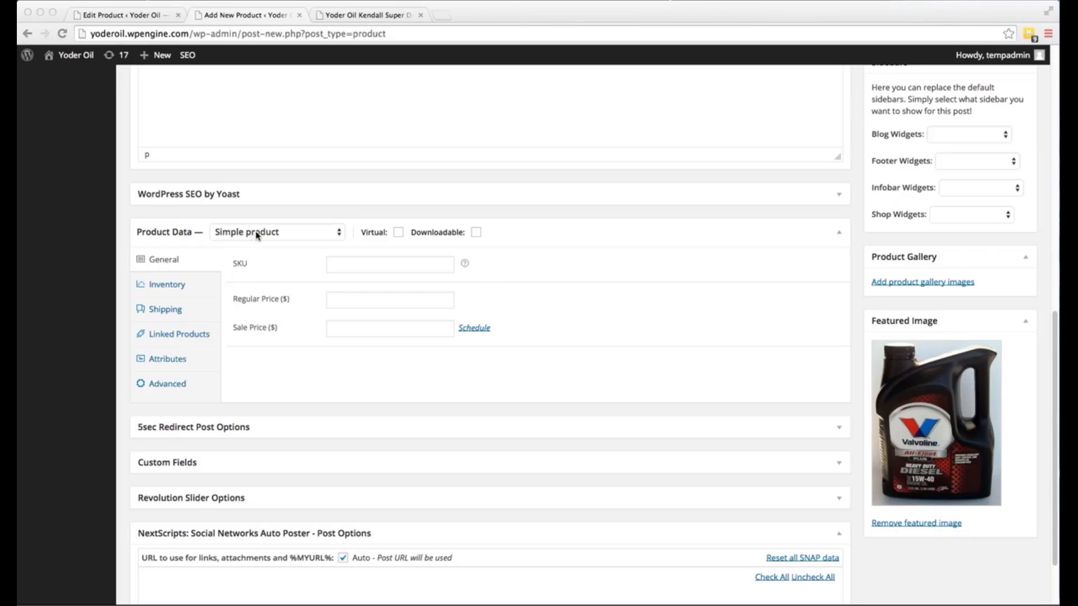
pyautogui.click(274, 235)
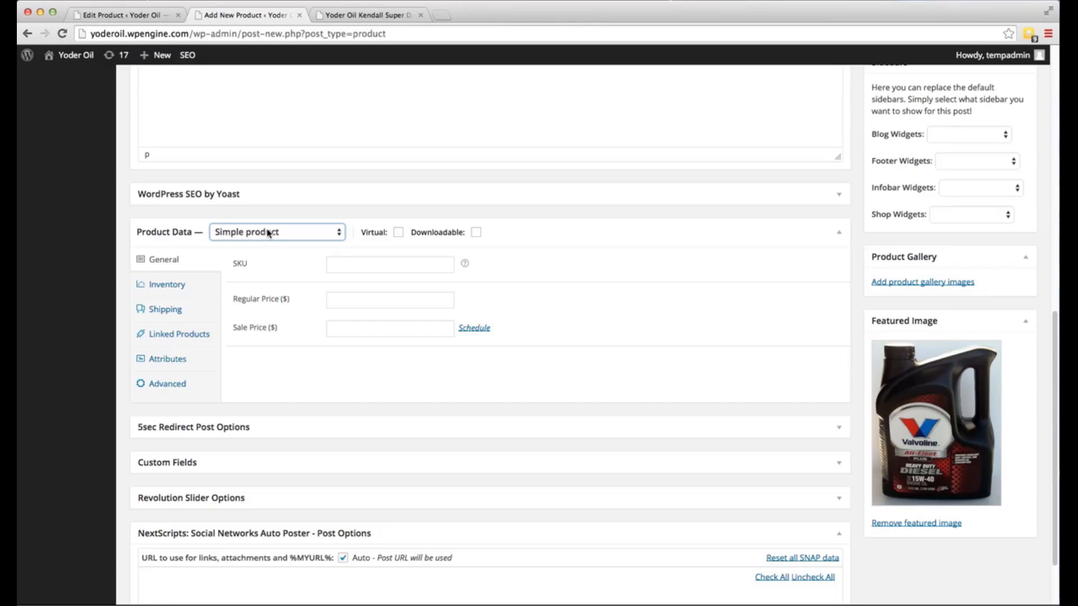
pyautogui.click(268, 233)
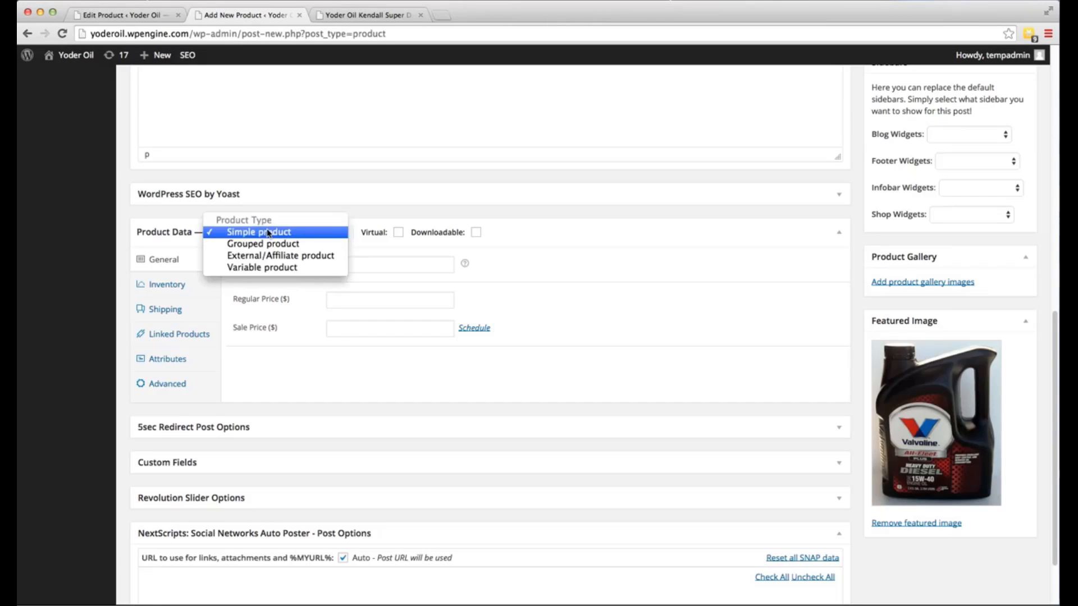
pyautogui.click(267, 267)
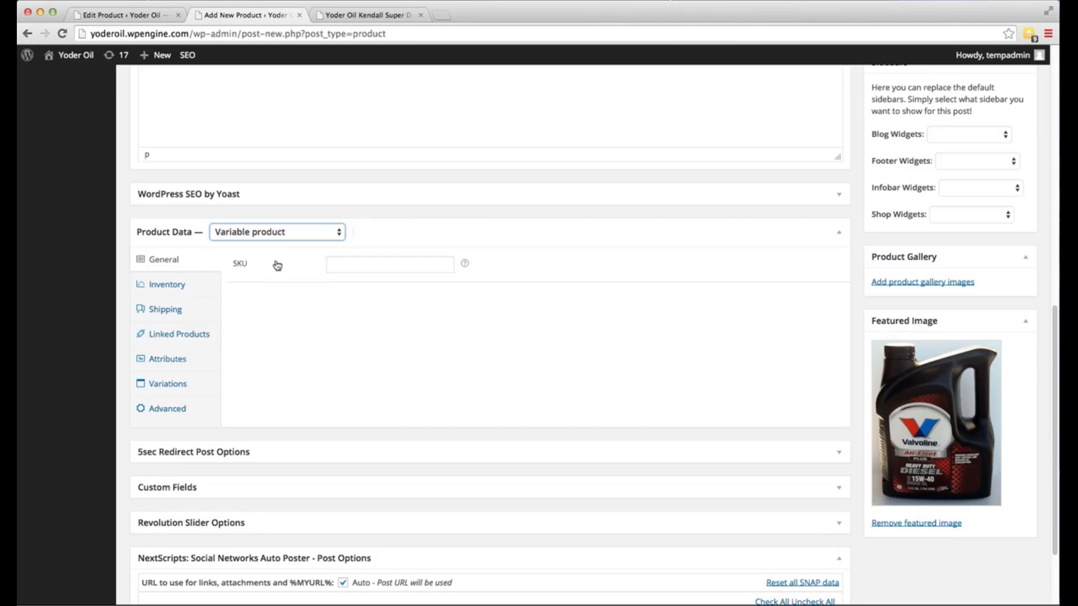
# Review the product's SKU, inventory, shipping and linked-product settings, including the help notes for up-sells and cross-sells.
pyautogui.click(336, 263)
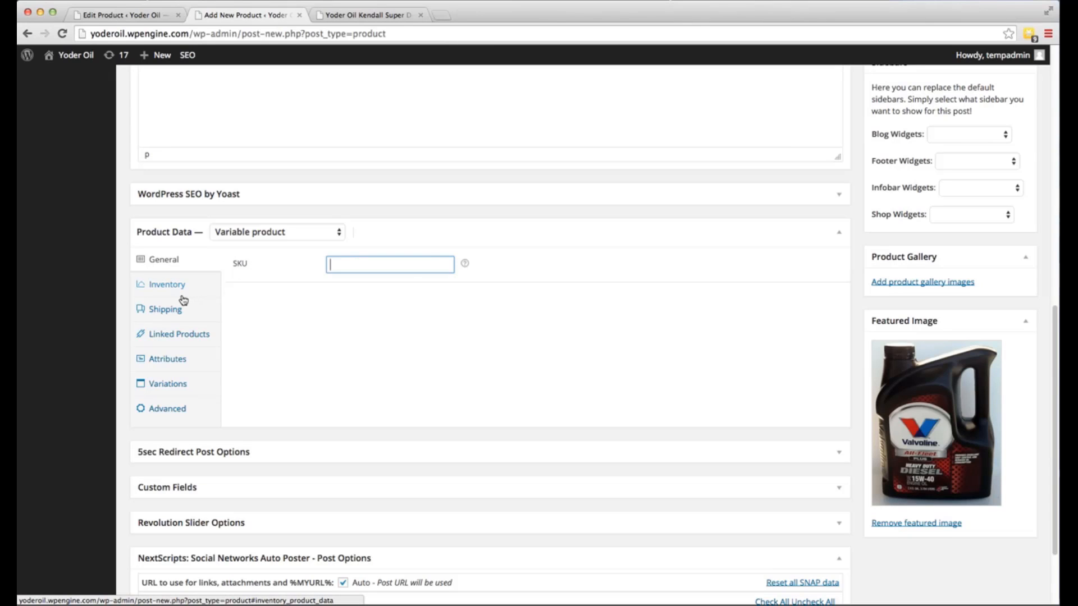
pyautogui.click(159, 287)
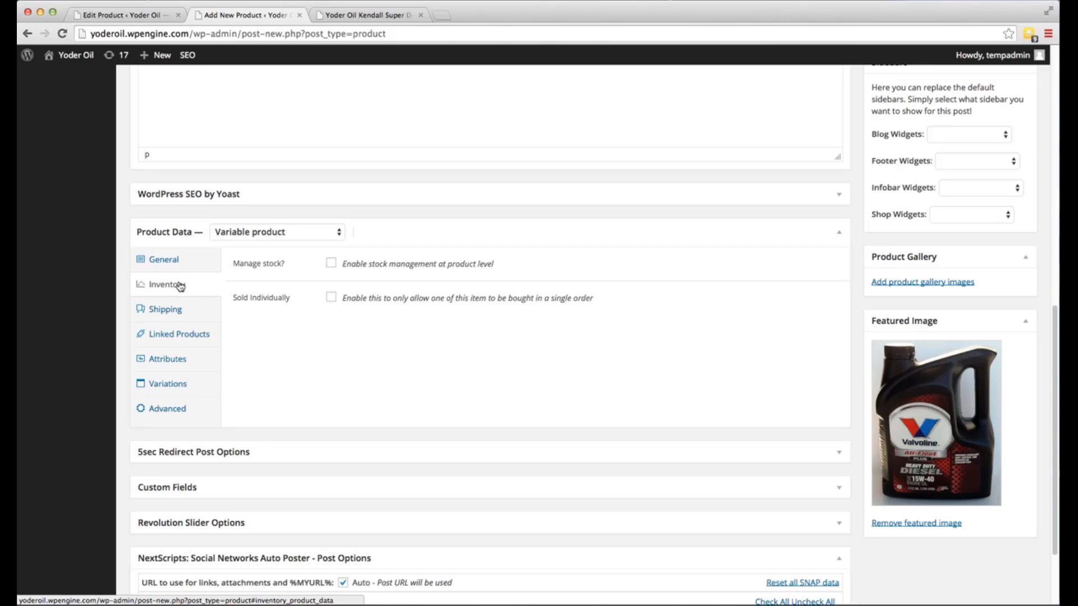
pyautogui.click(173, 312)
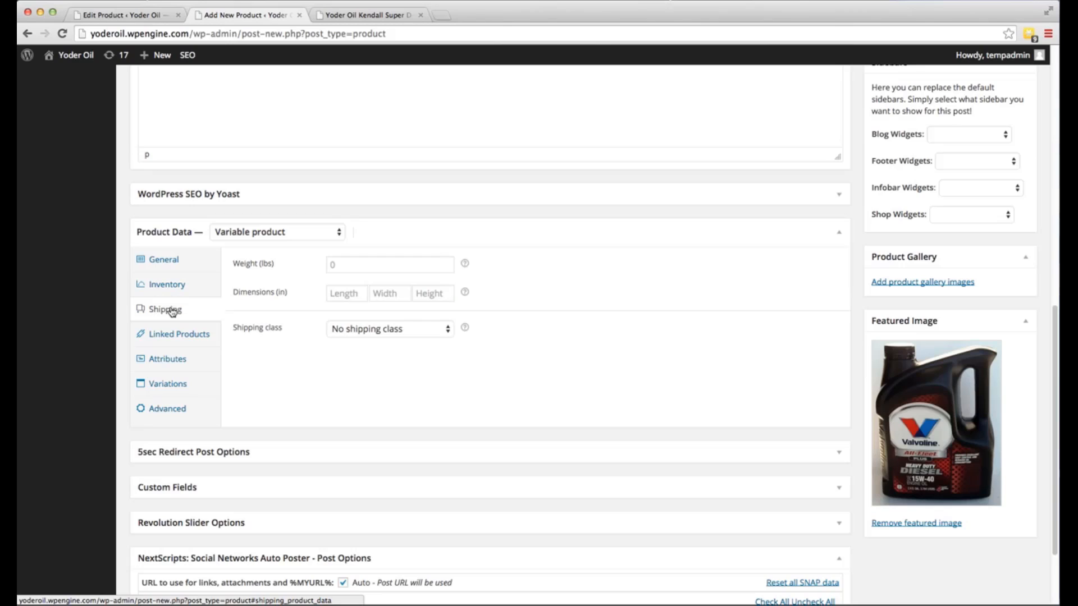
pyautogui.click(169, 337)
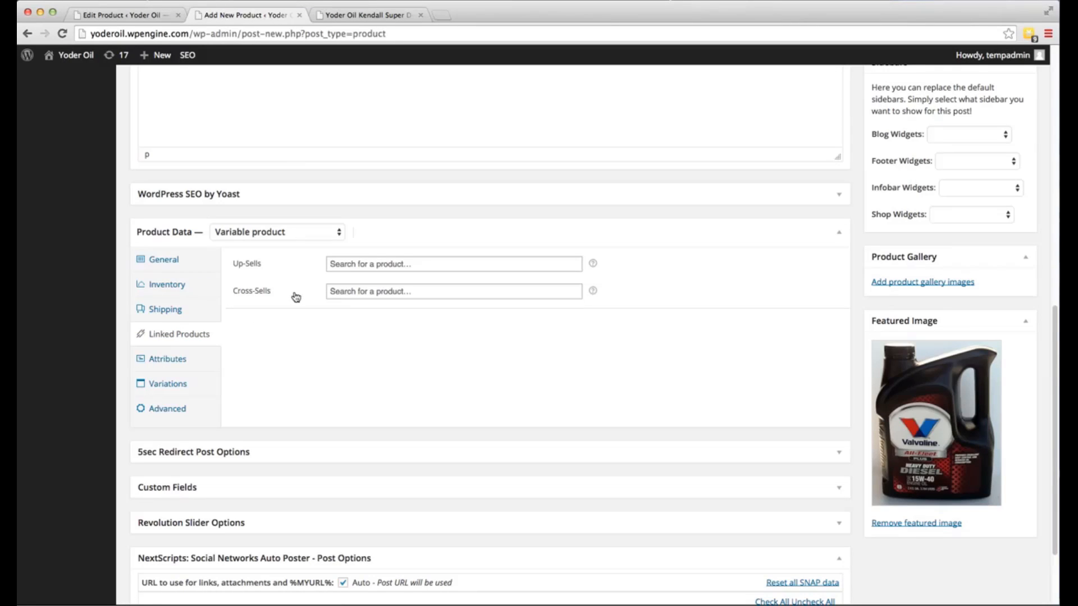
pyautogui.moveTo(593, 266)
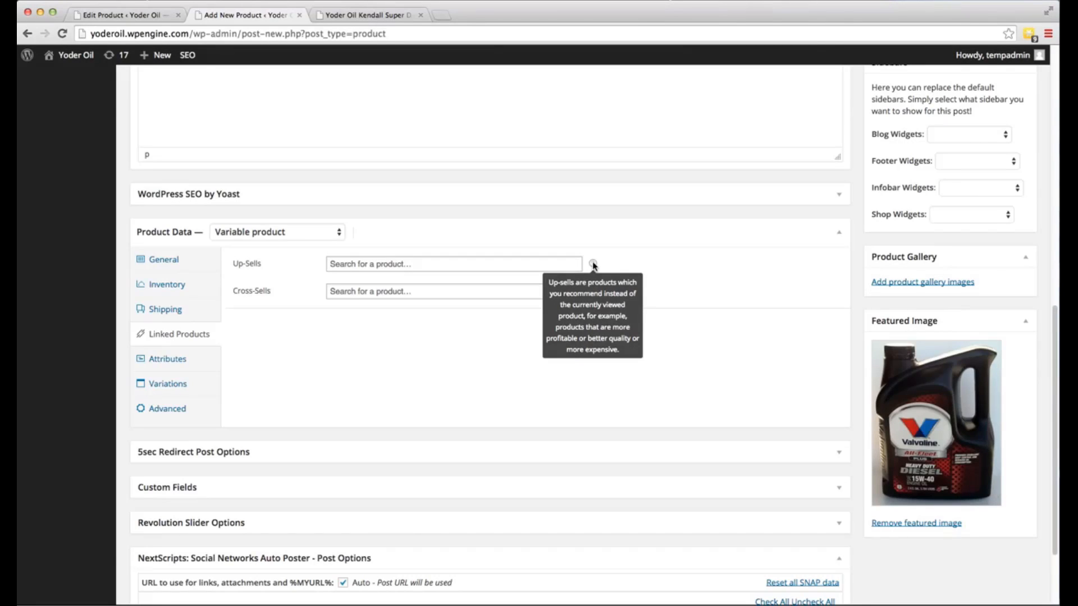
pyautogui.moveTo(594, 292)
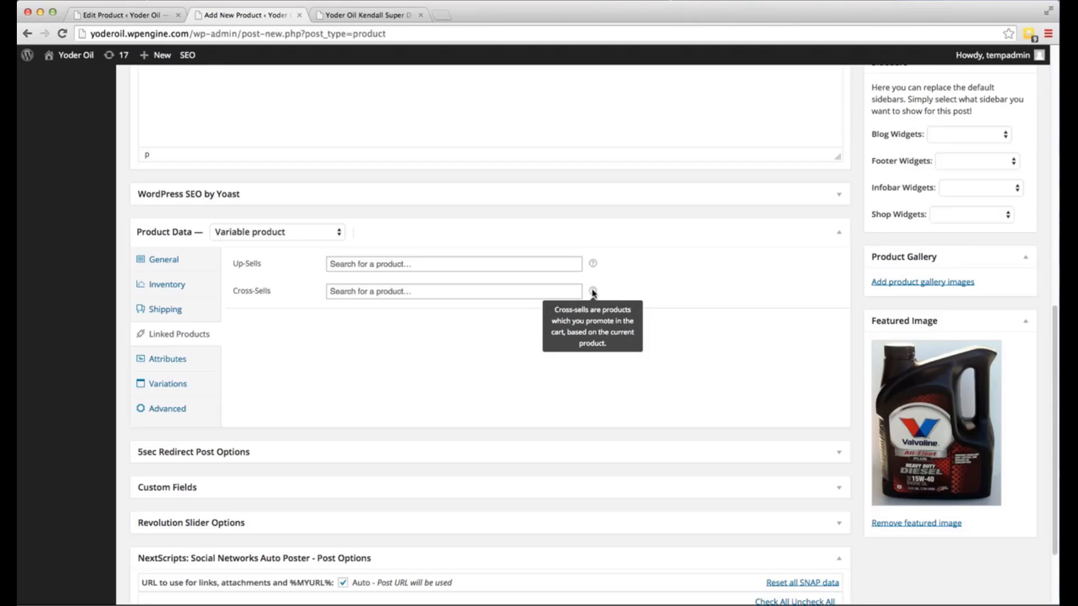
# Search the cross-sell products for "valv" and leave the search without choosing a product.
pyautogui.click(495, 290)
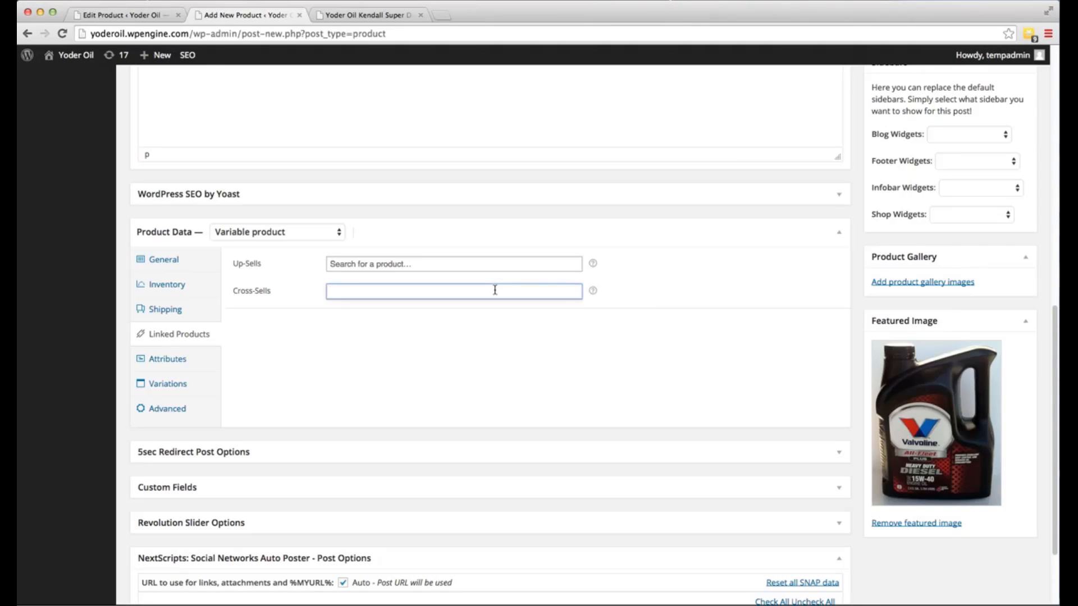
pyautogui.write('v')
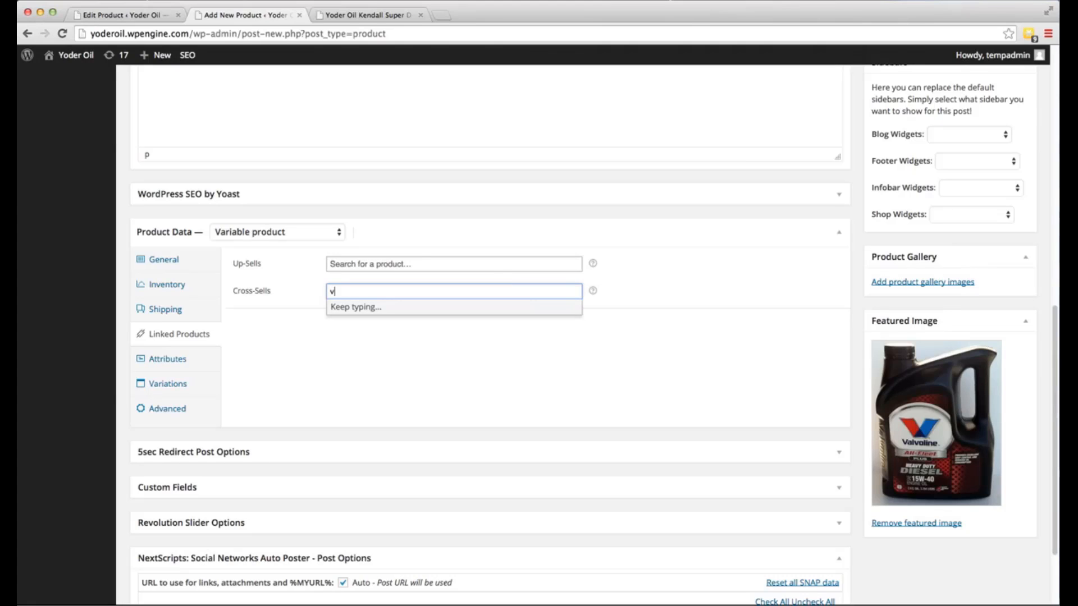
pyautogui.write('alv')
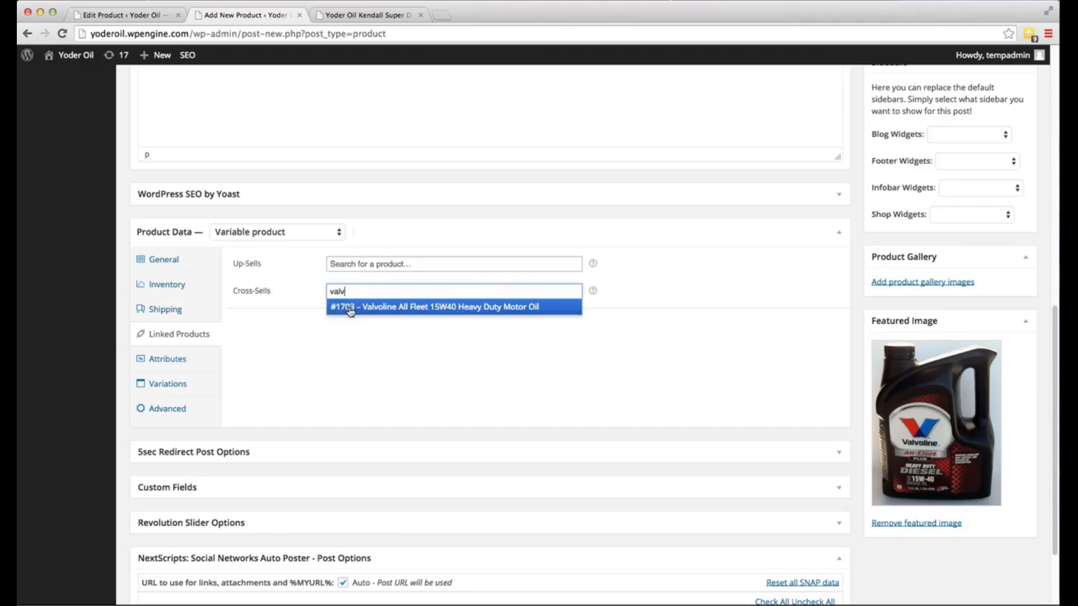
pyautogui.click(297, 343)
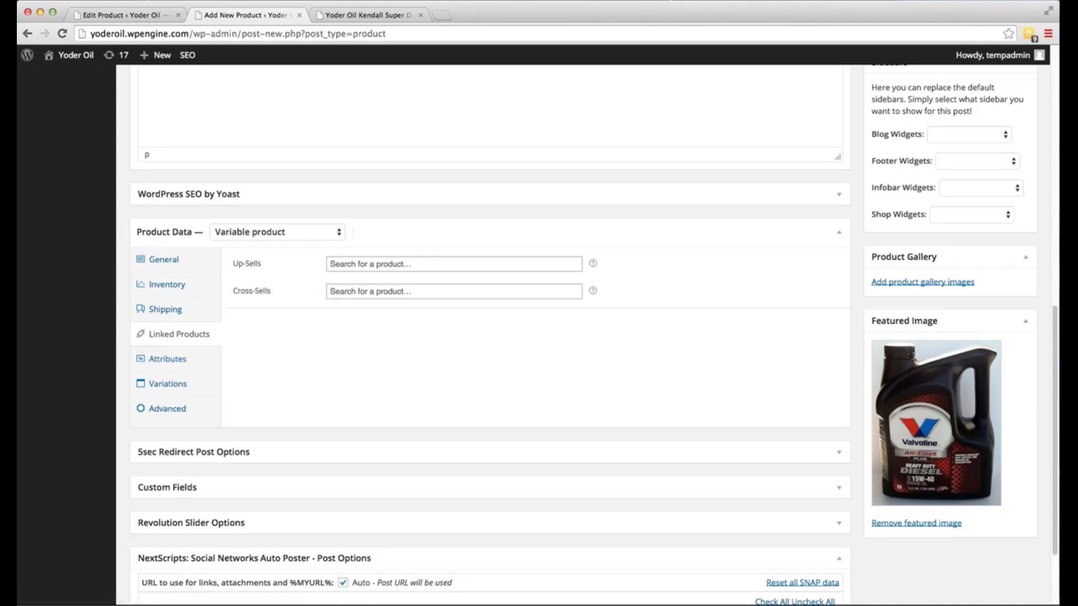
# Add a custom product attribute named "Size" that is visible on the product page and used for variations.
pyautogui.click(171, 360)
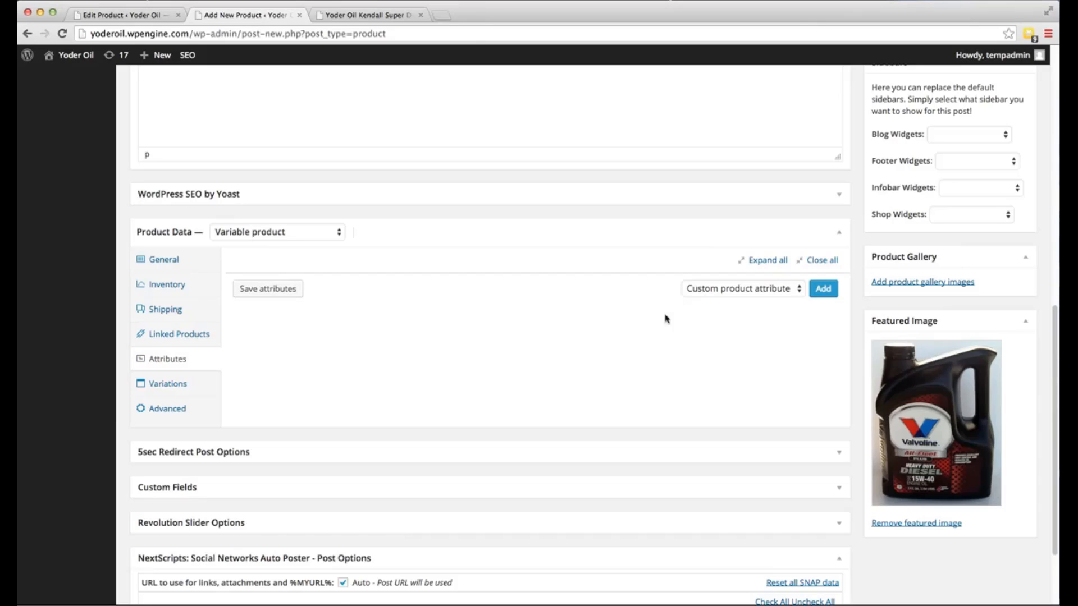
pyautogui.click(819, 289)
pyautogui.click(249, 331)
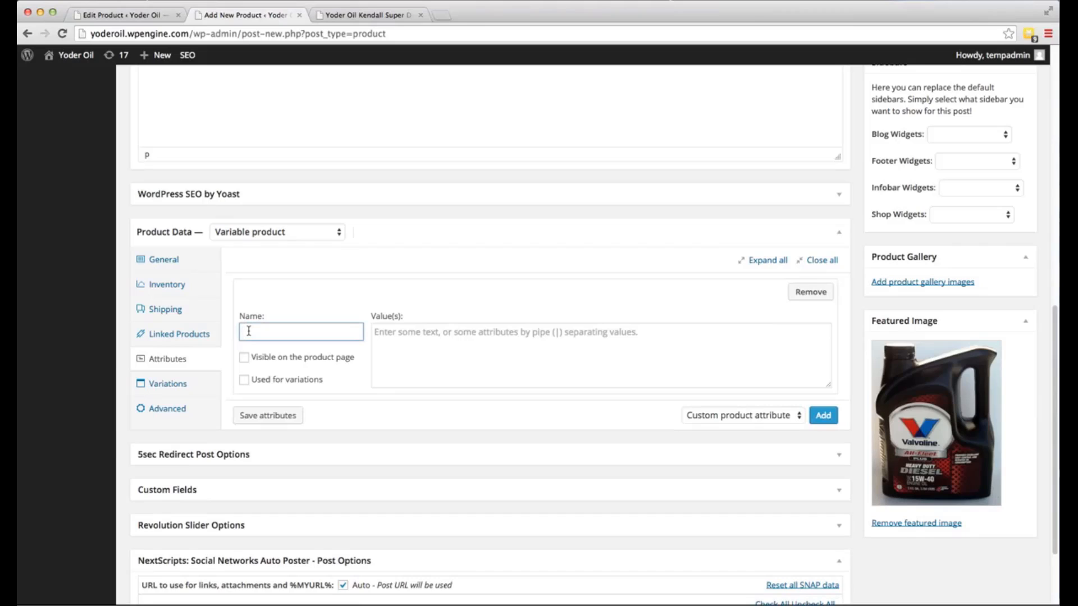
pyautogui.write('Size')
pyautogui.click(244, 359)
pyautogui.click(244, 381)
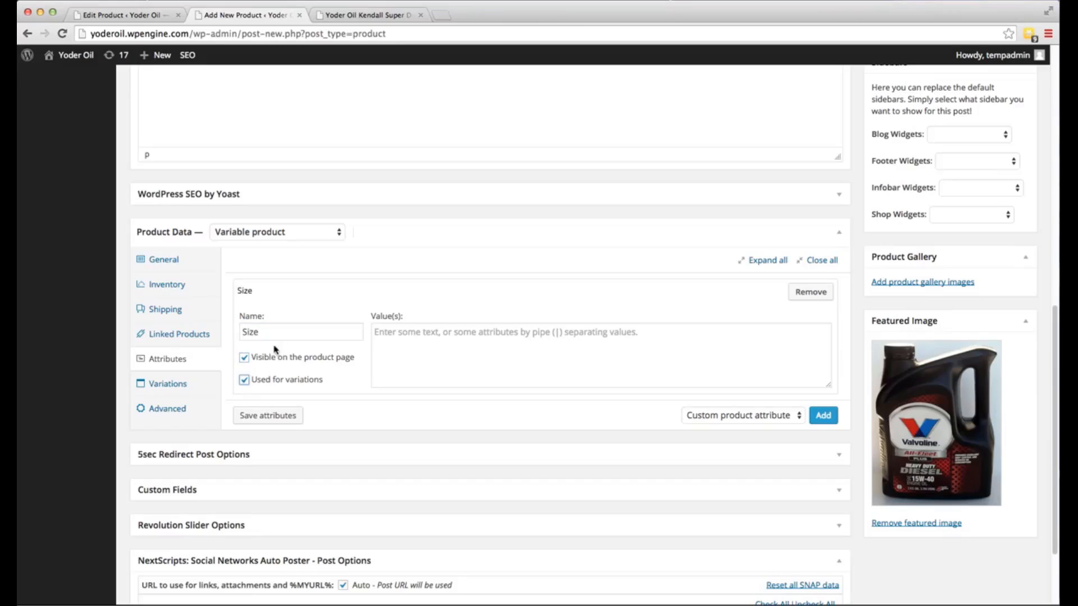
# Enter the Size attribute values as "4 oz|8 oz|12 oz" and save the attributes.
pyautogui.click(430, 354)
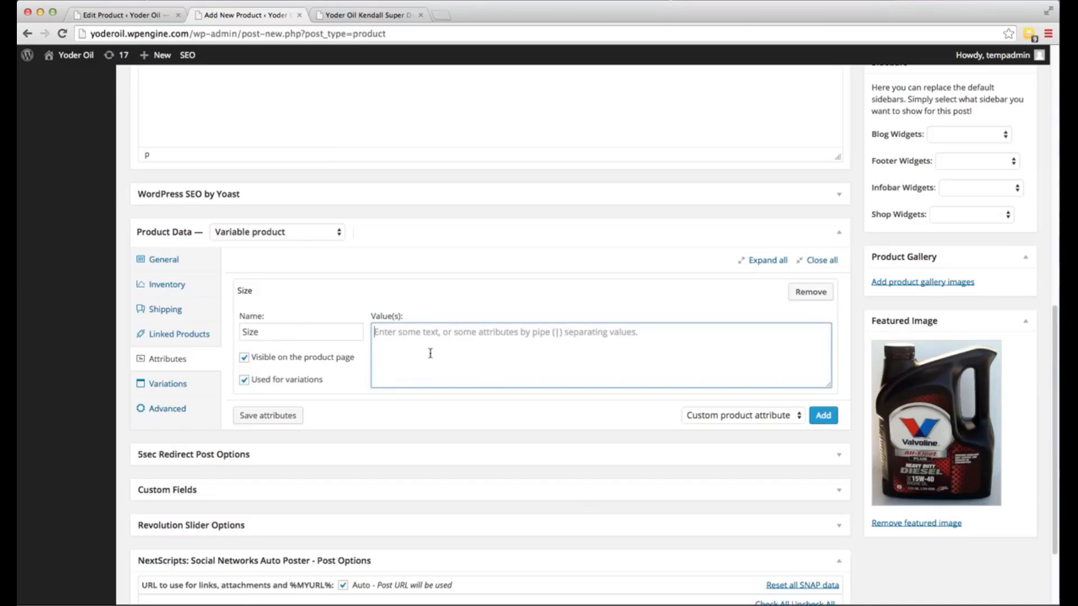
pyautogui.write('4 oz')
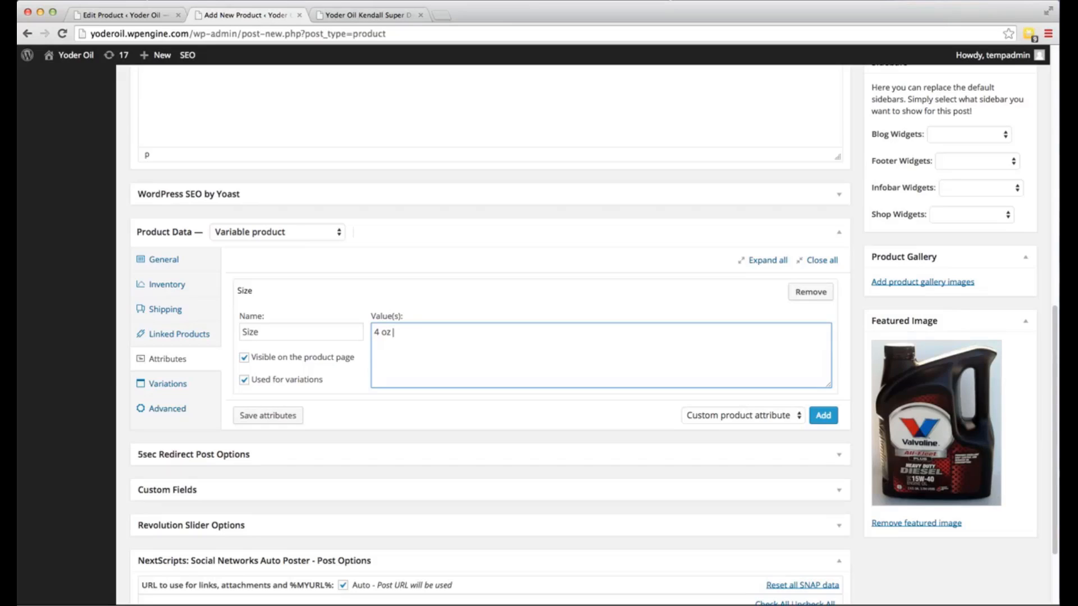
pyautogui.write('|||||')
pyautogui.press('BackSpace')
pyautogui.press('BackSpace')
pyautogui.press('BackSpace')
pyautogui.press('BackSpace')
pyautogui.press('BackSpace')
pyautogui.press('BackSpace')
pyautogui.write('|8 oz|12 oz')
pyautogui.click(393, 332)
pyautogui.click(265, 416)
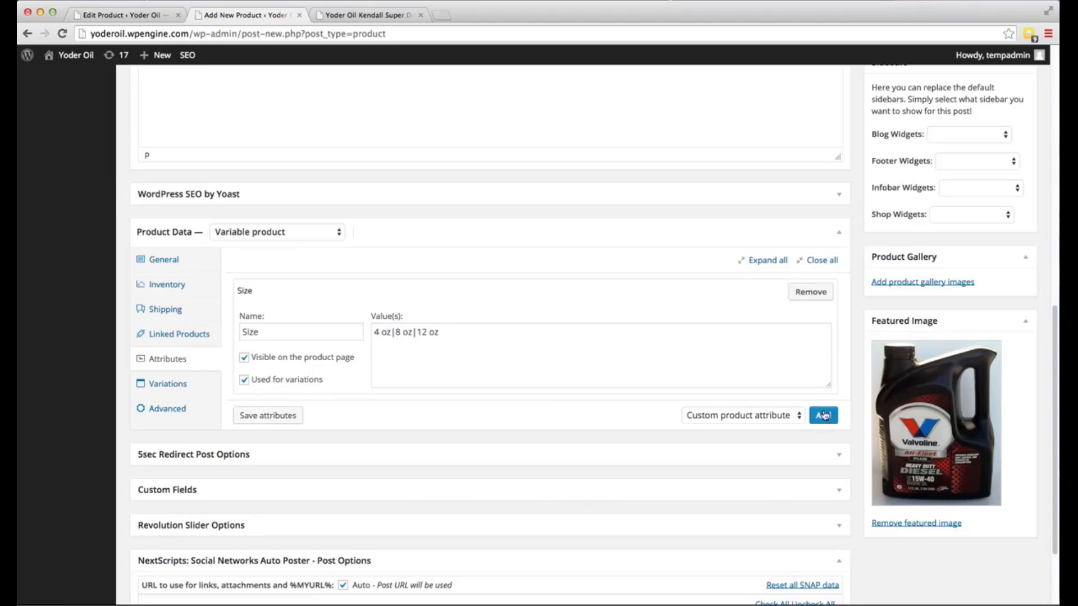
pyautogui.click(259, 416)
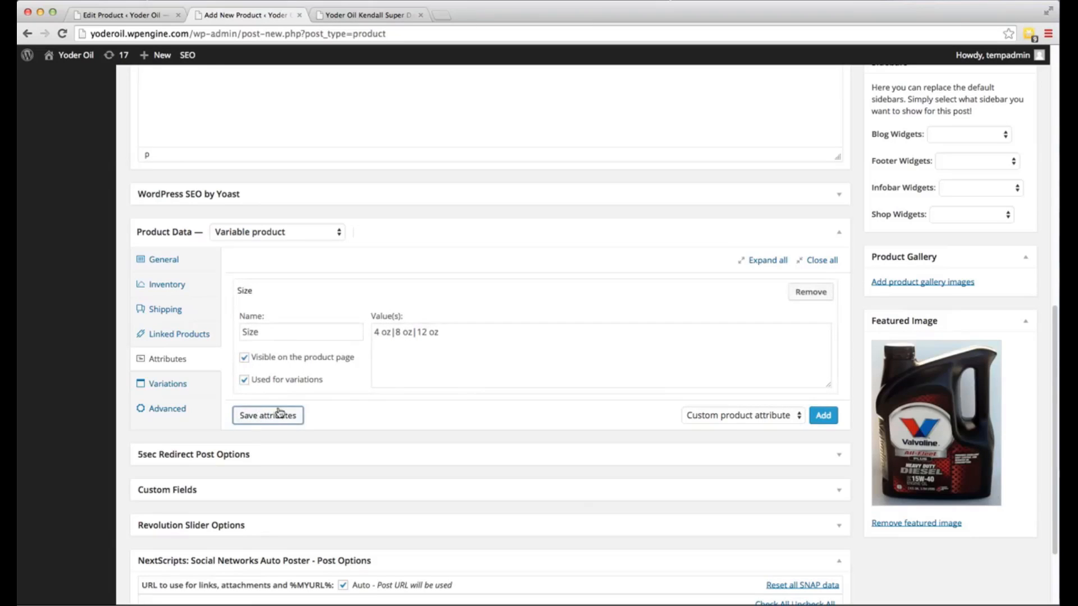
# Add a second custom attribute "Color" with values "Red|Orange", visible on the product page and used for variations.
pyautogui.click(823, 415)
pyautogui.click(253, 449)
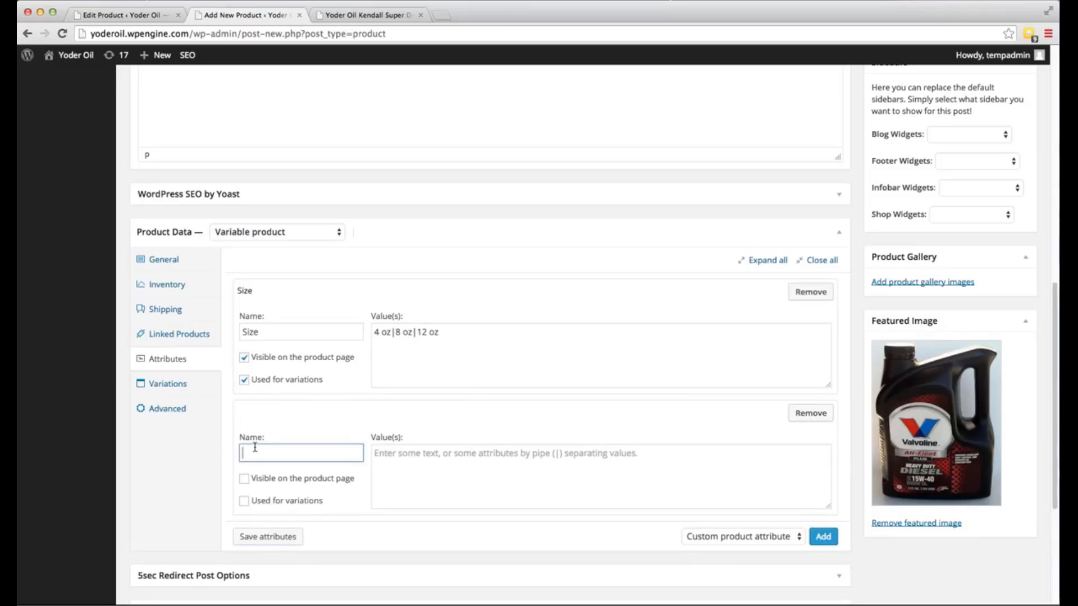
pyautogui.write('Color')
pyautogui.click(243, 479)
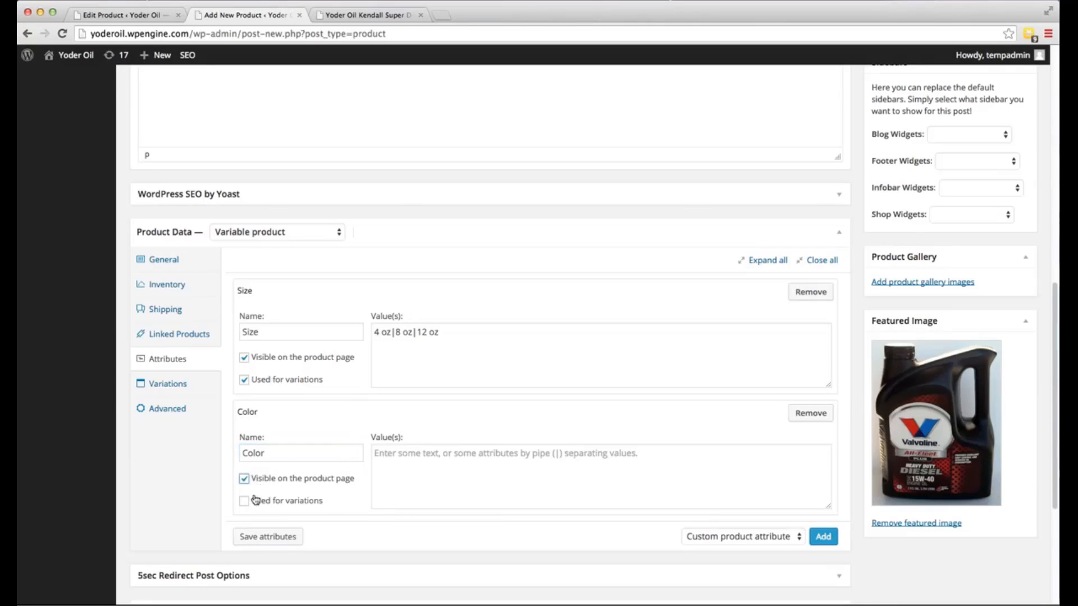
pyautogui.click(244, 501)
pyautogui.click(387, 472)
pyautogui.write('Red|')
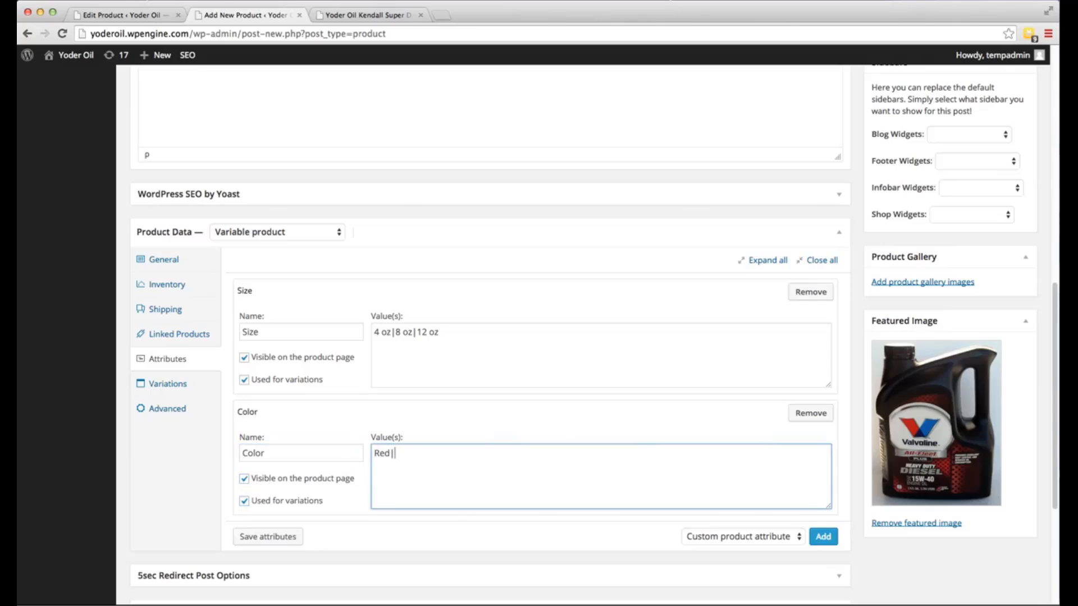
pyautogui.write('Orange')
# Remove the Color attribute from the product and confirm the removal.
pyautogui.click(804, 413)
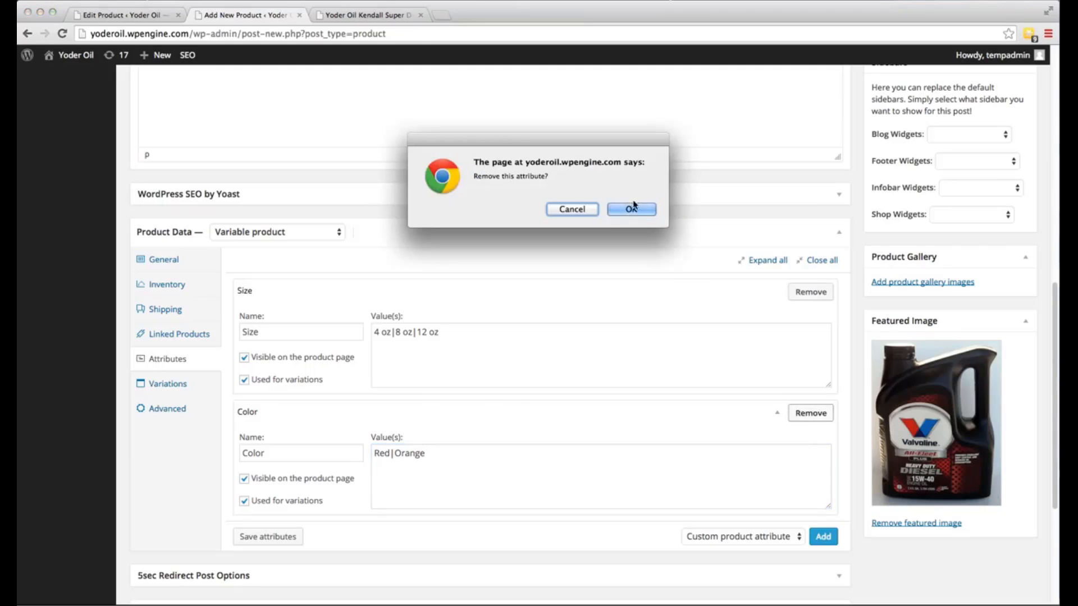
pyautogui.click(631, 208)
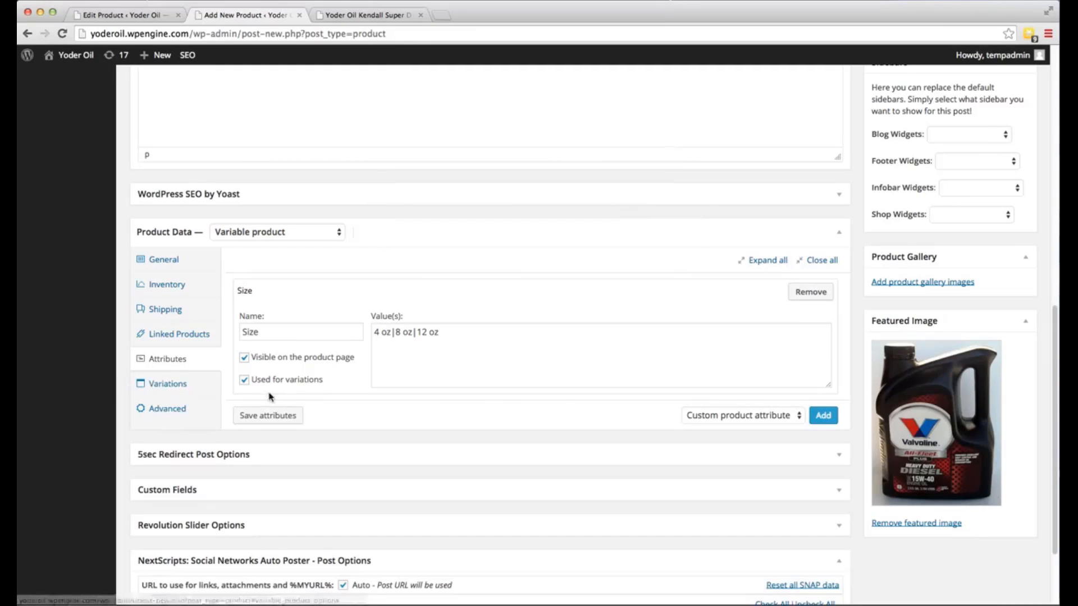
# Save the attributes and link all variations to create one for every Size value.
pyautogui.click(254, 417)
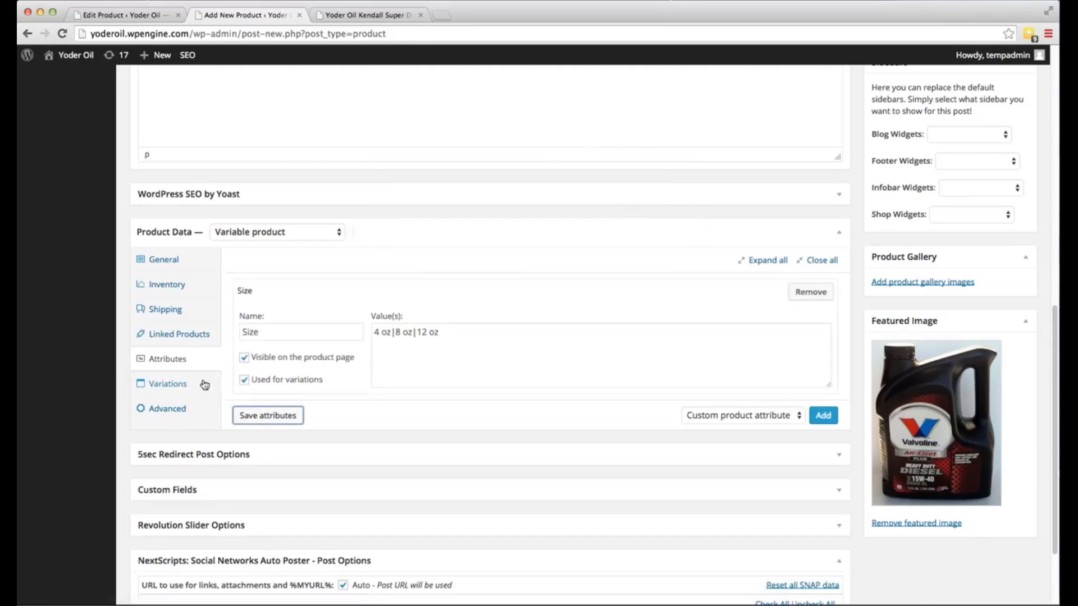
pyautogui.click(153, 383)
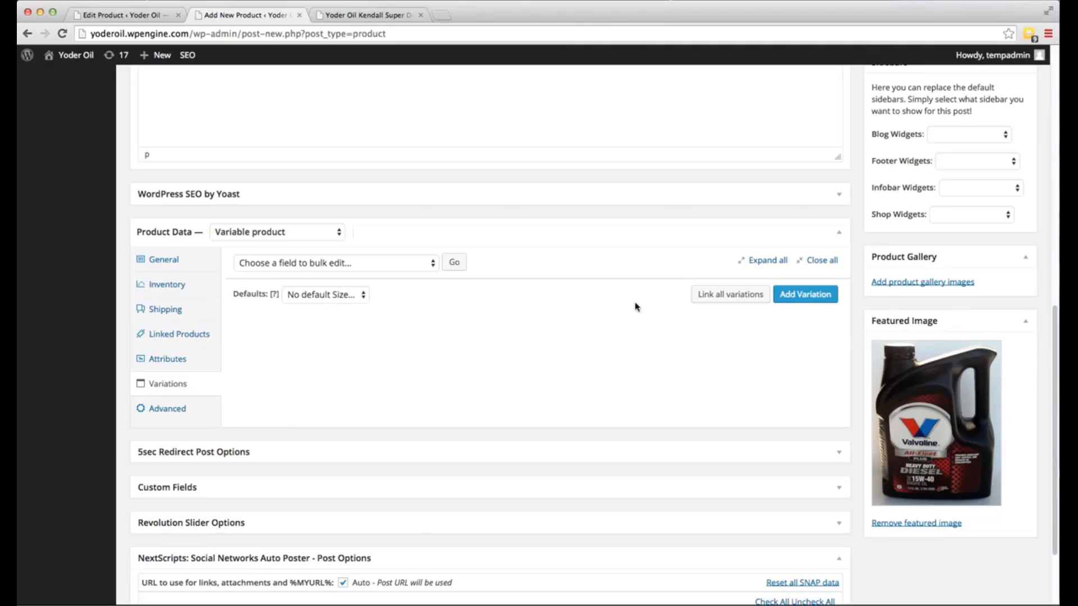
pyautogui.click(712, 298)
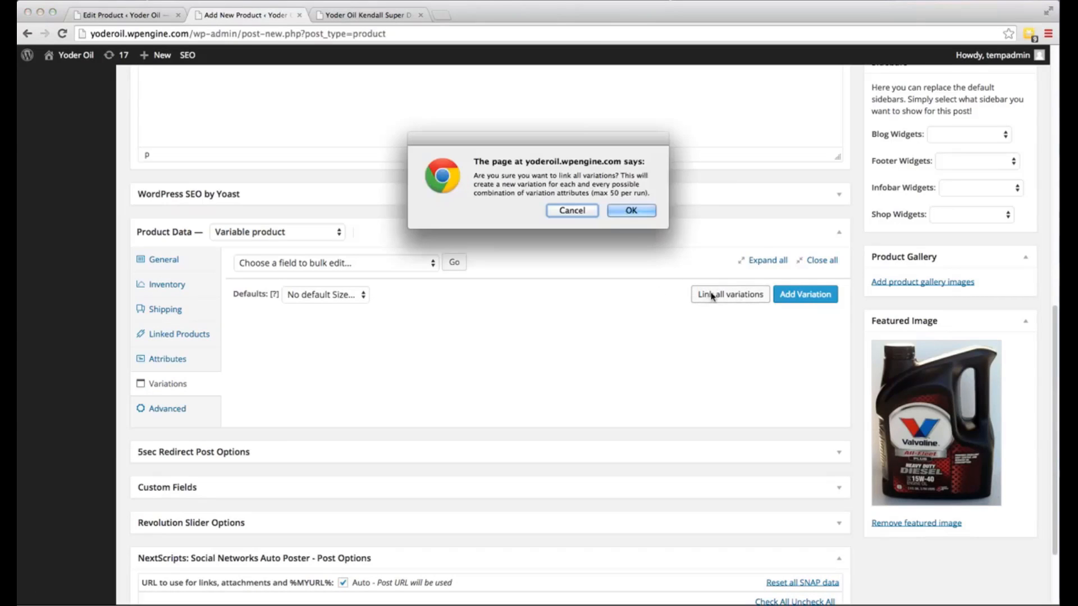
pyautogui.click(622, 211)
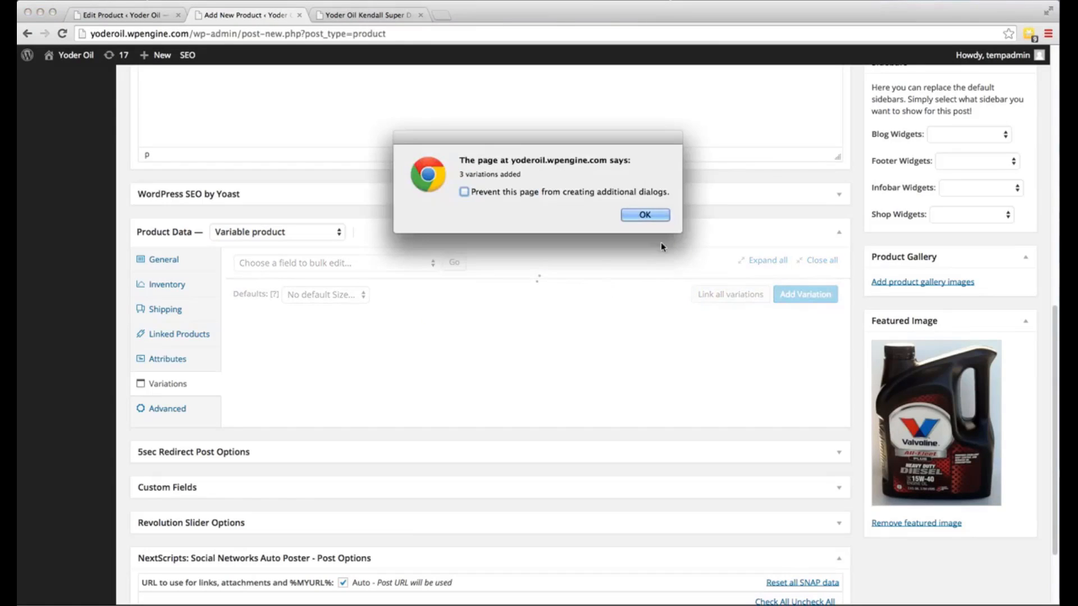
pyautogui.click(621, 207)
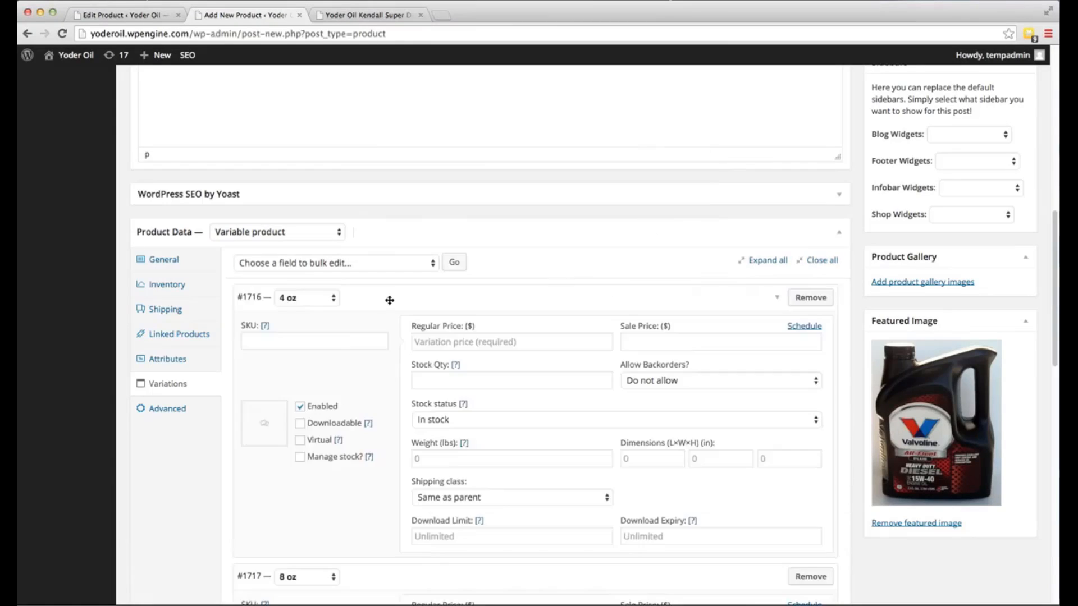
# Examine the price, stock and shipping fields of the 4 oz, 8 oz and 12 oz variations.
pyautogui.scroll(-3, 342, 345)
pyautogui.scroll(-2, 340, 350)
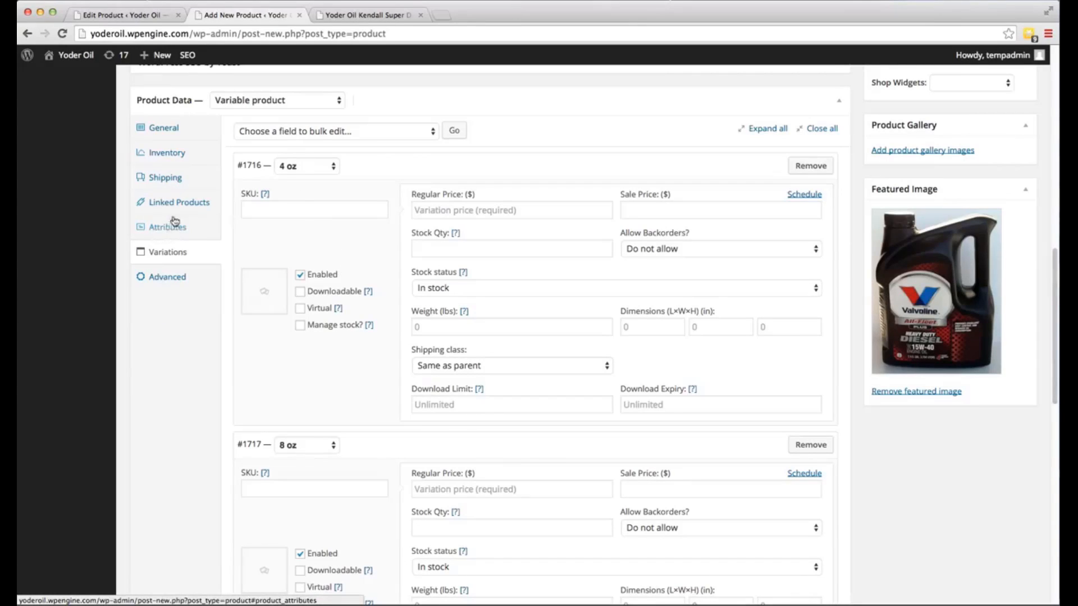
pyautogui.scroll(-1, 302, 206)
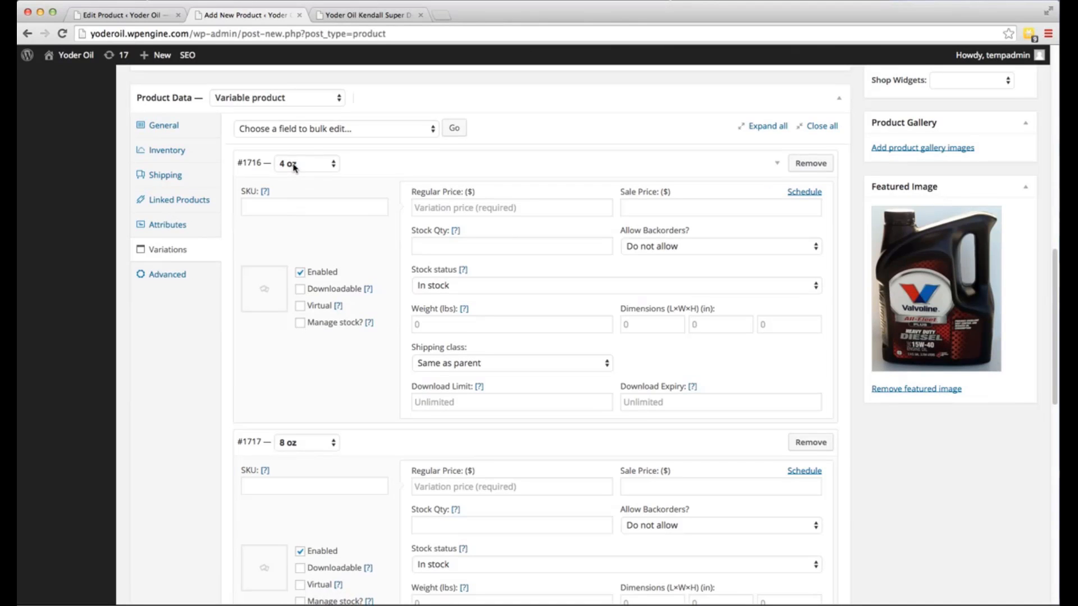
pyautogui.scroll(-7, 293, 167)
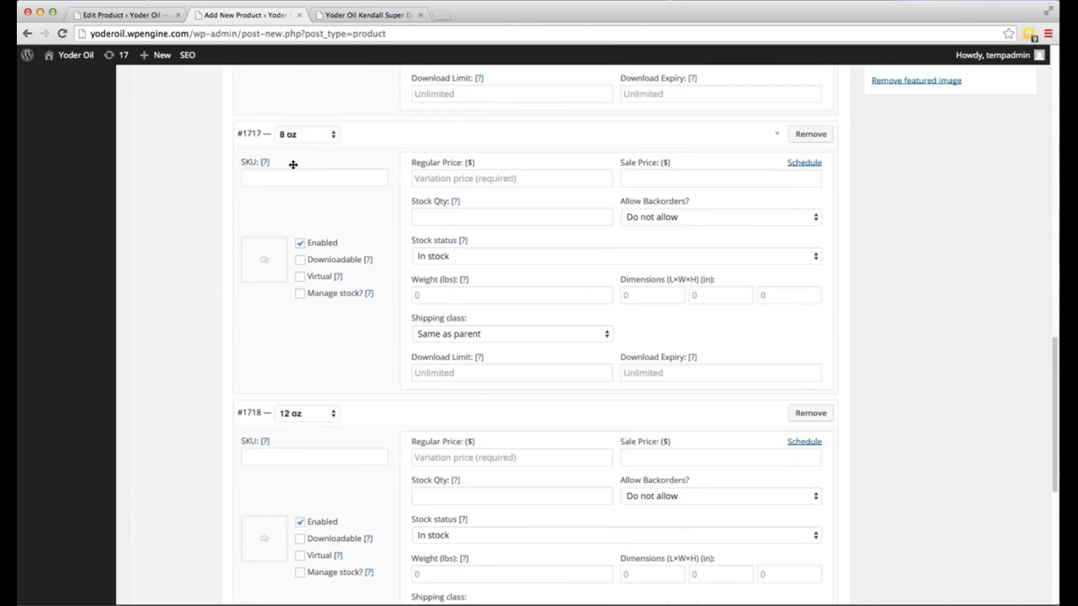
pyautogui.scroll(6, 293, 167)
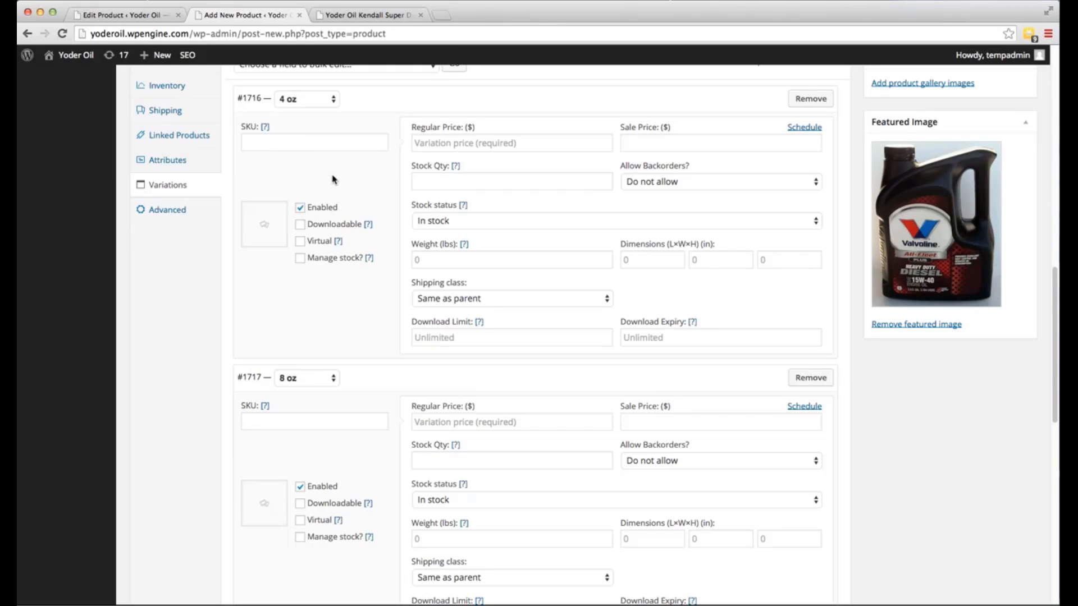
# Give the 4 oz variation the SKU 123-4 and a regular price of 4.
pyautogui.click(280, 140)
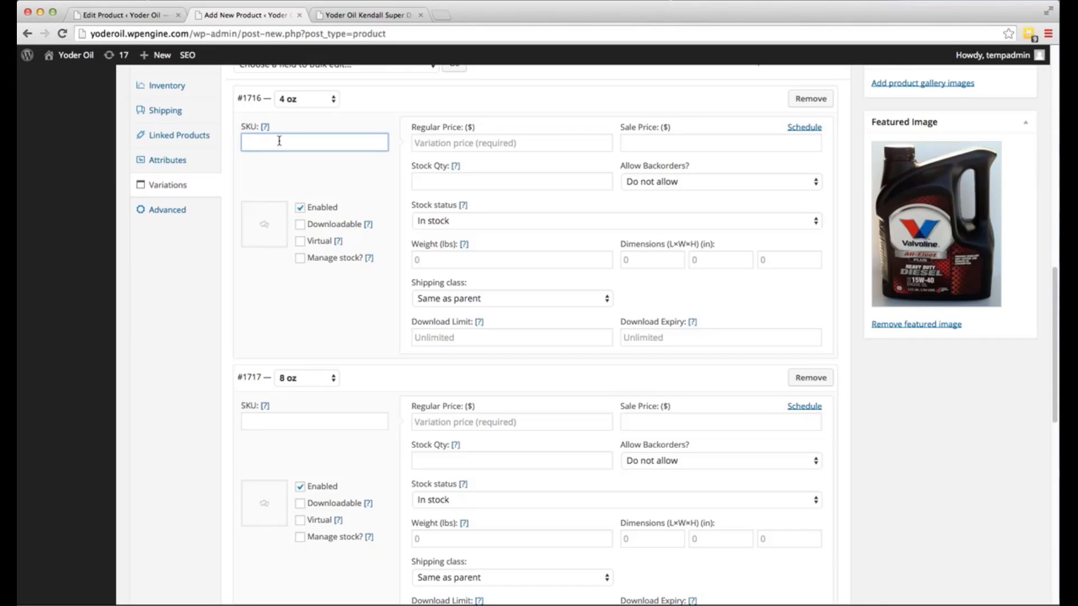
pyautogui.write('123-4')
pyautogui.scroll(-1, 483, 141)
pyautogui.click(475, 143)
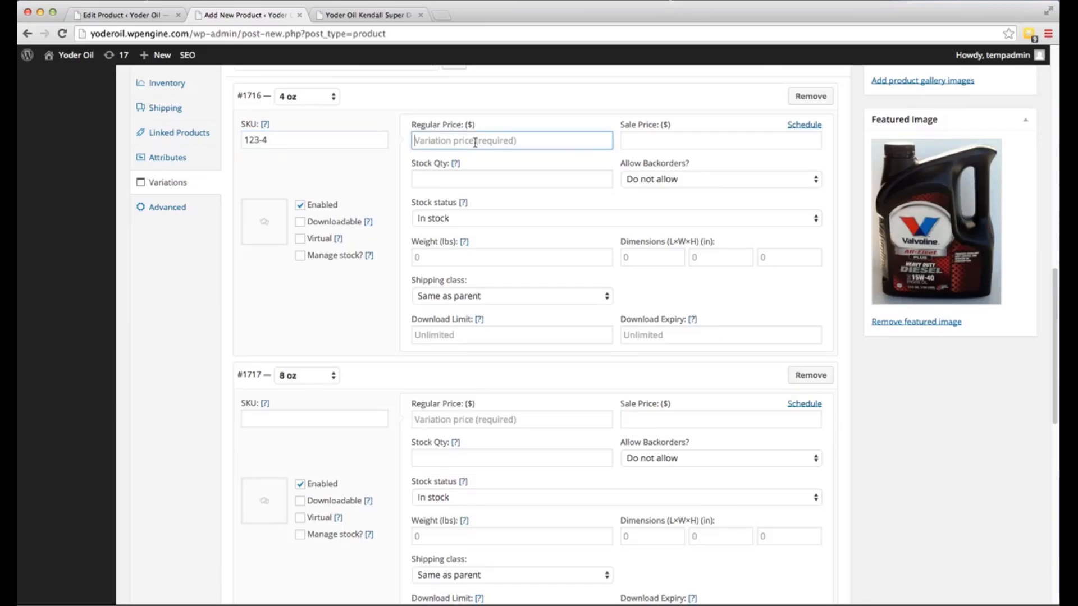
pyautogui.write('4')
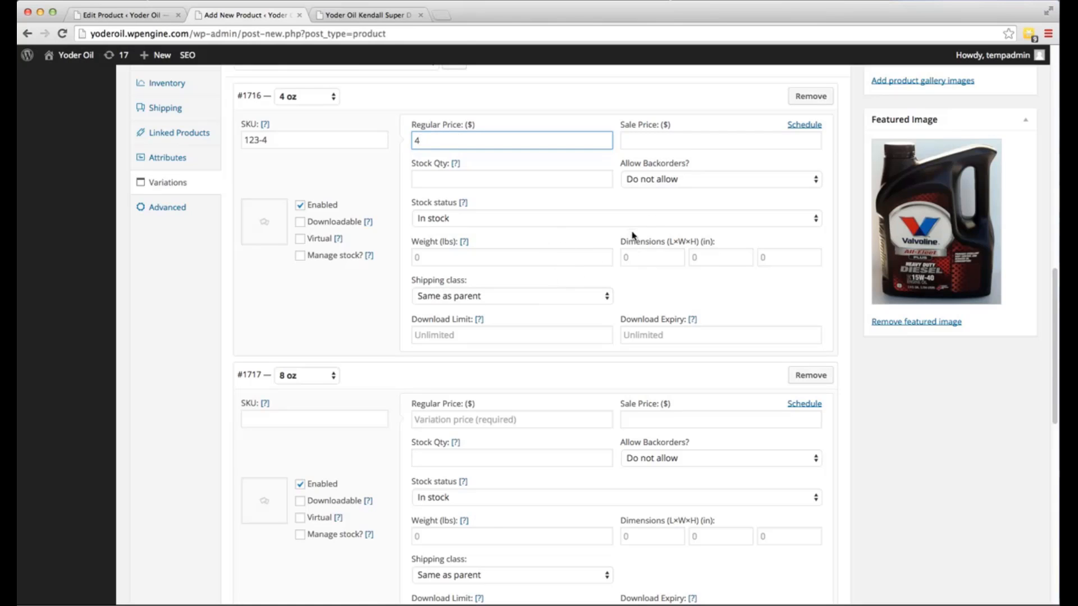
# Set the Grease image IMG_0038.jpg from the media library as the 4 oz variation's image.
pyautogui.click(263, 227)
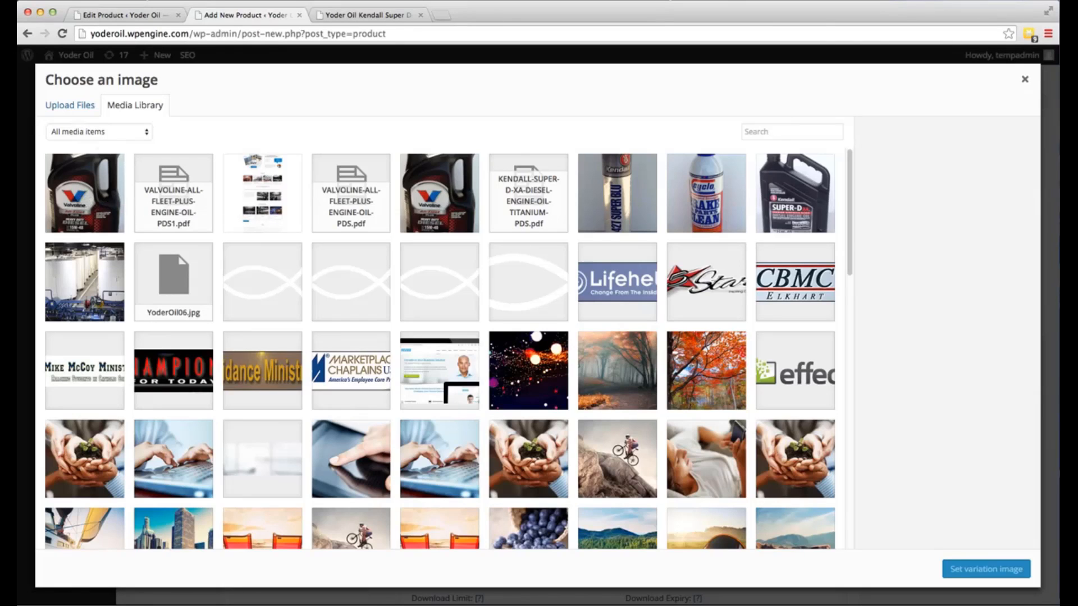
pyautogui.click(600, 193)
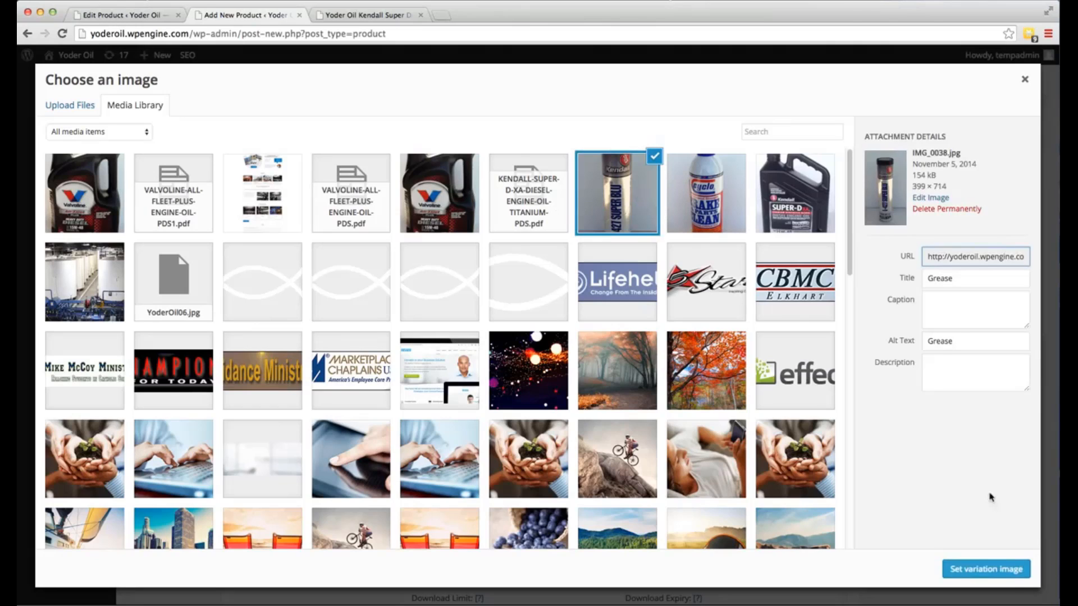
pyautogui.click(991, 569)
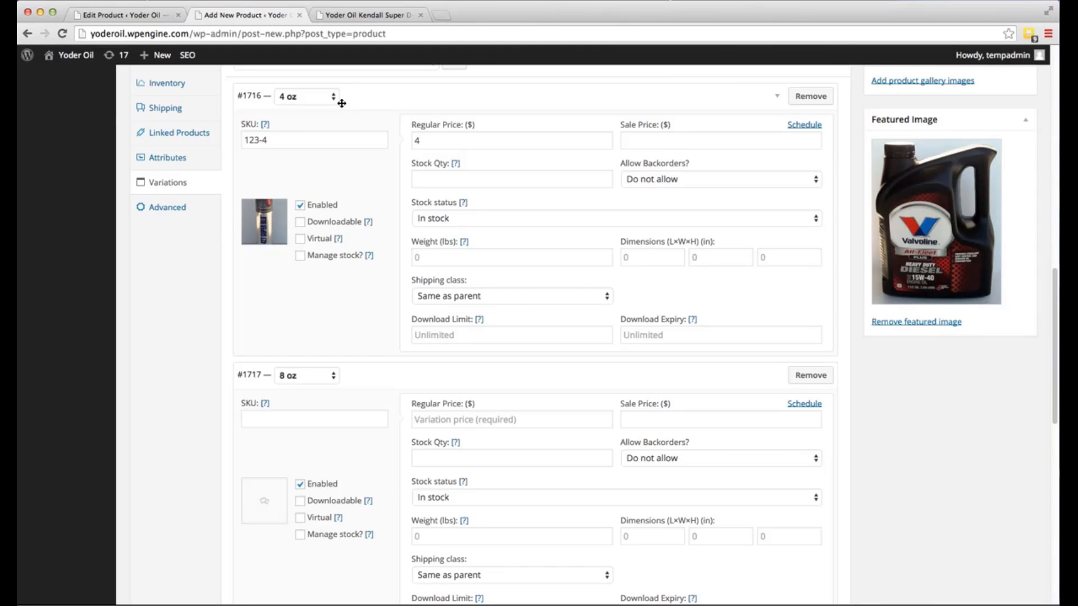
# Give the 8 oz variation the SKU 123-8 and a regular price of 8.
pyautogui.scroll(-2, 306, 309)
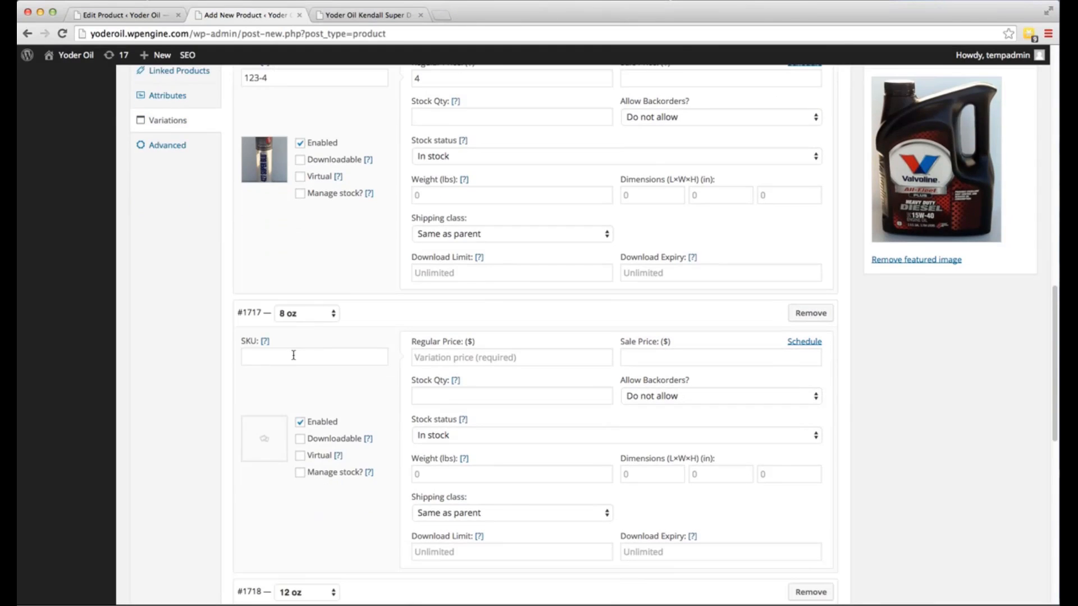
pyautogui.click(289, 356)
pyautogui.write('123-8')
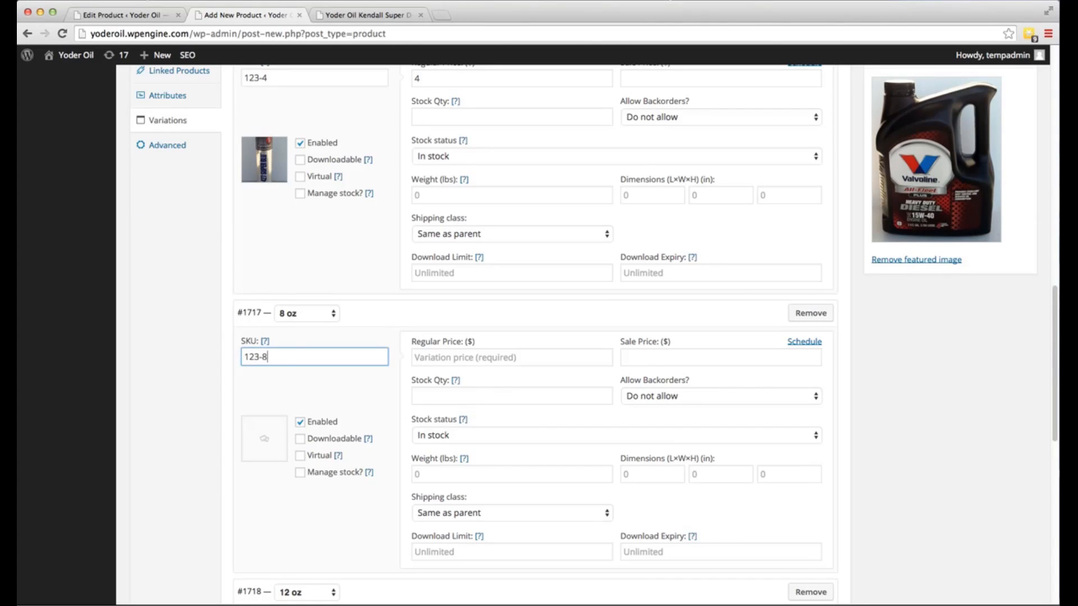
pyautogui.click(472, 359)
pyautogui.write('8')
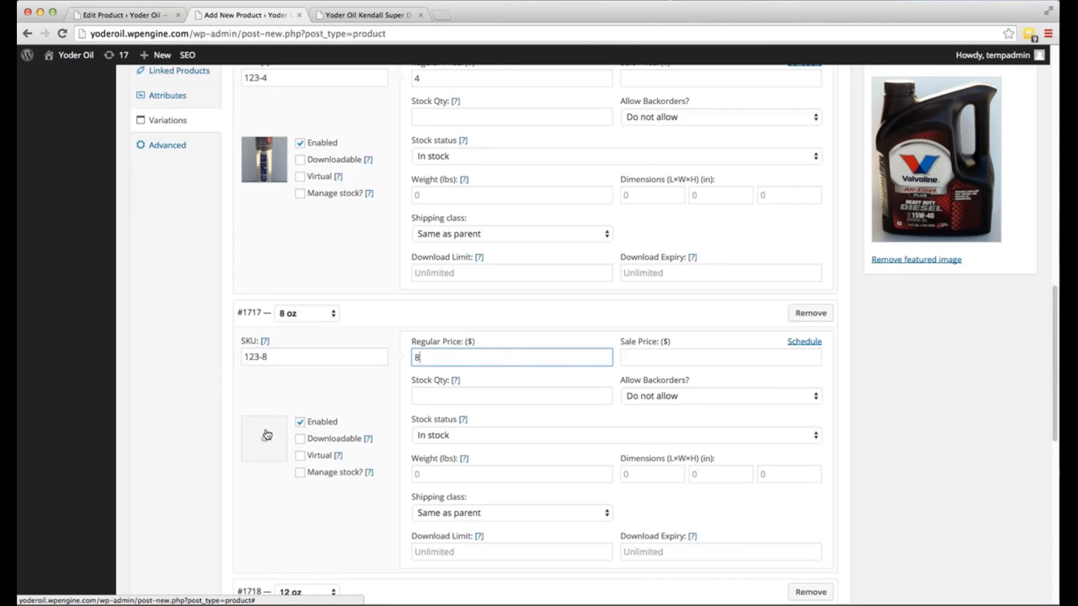
# Give the 12 oz variation the SKU 123-12 and a regular price of 12.
pyautogui.scroll(-1, 263, 436)
pyautogui.scroll(-5, 263, 436)
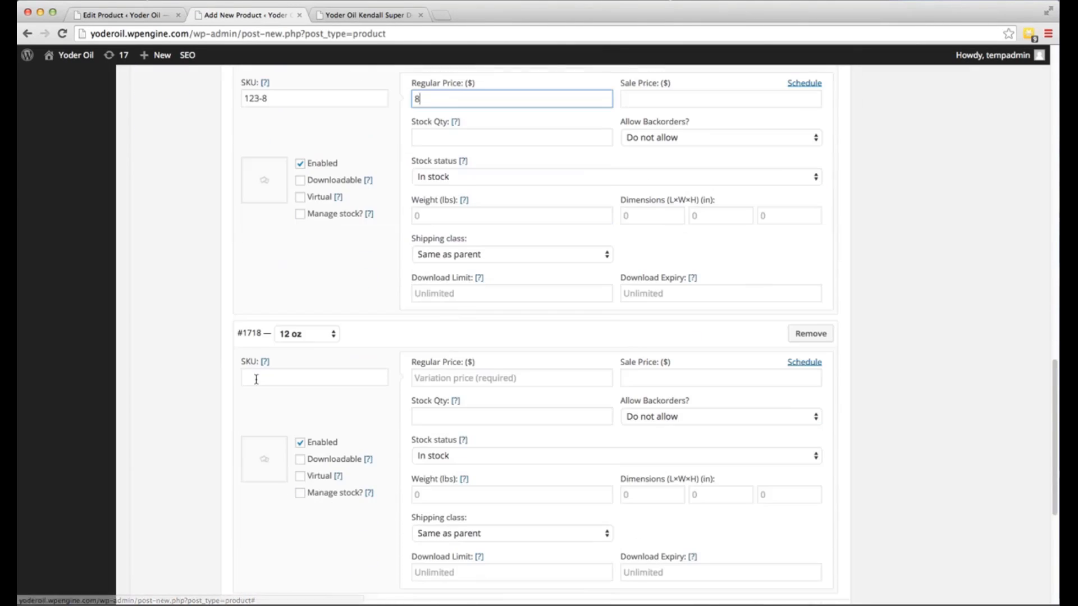
pyautogui.click(264, 375)
pyautogui.write('123-')
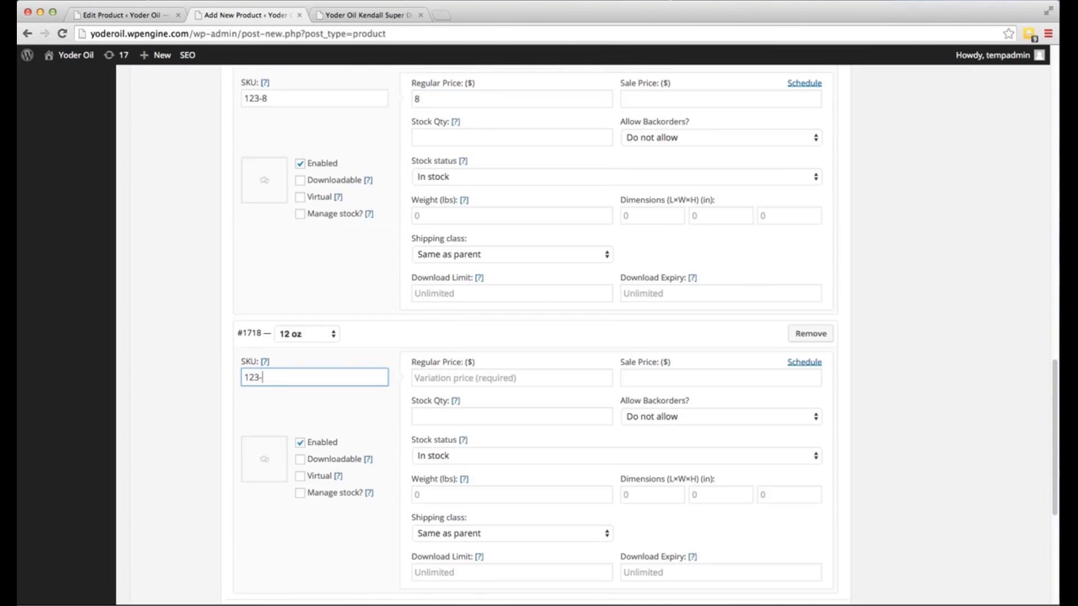
pyautogui.write('12')
pyautogui.click(435, 379)
pyautogui.write('12')
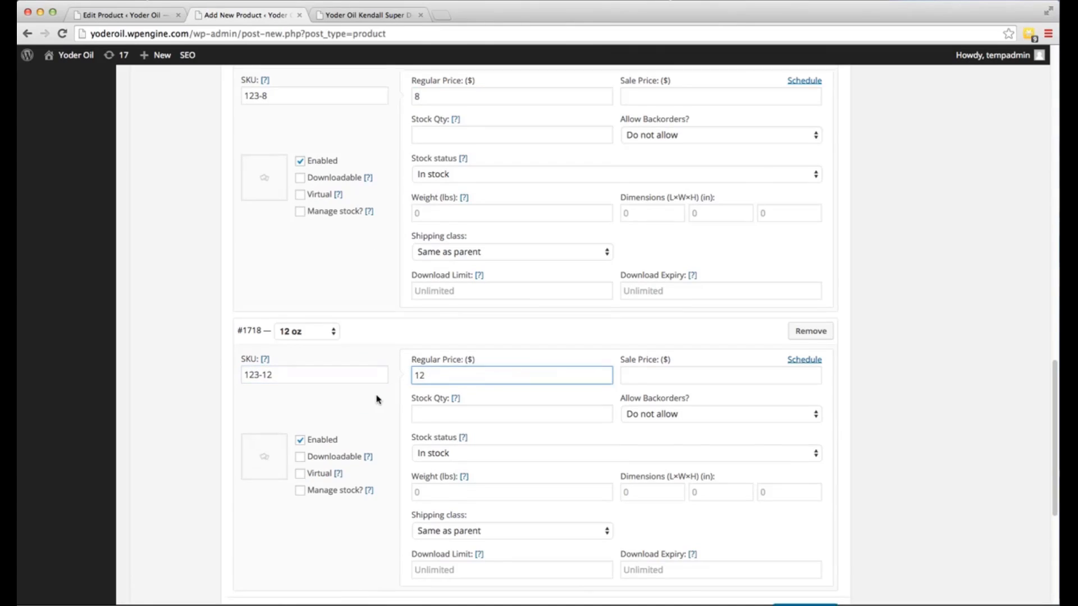
# Set pretty-lights.jpg from the media library as the 12 oz variation's image.
pyautogui.scroll(-3, 378, 400)
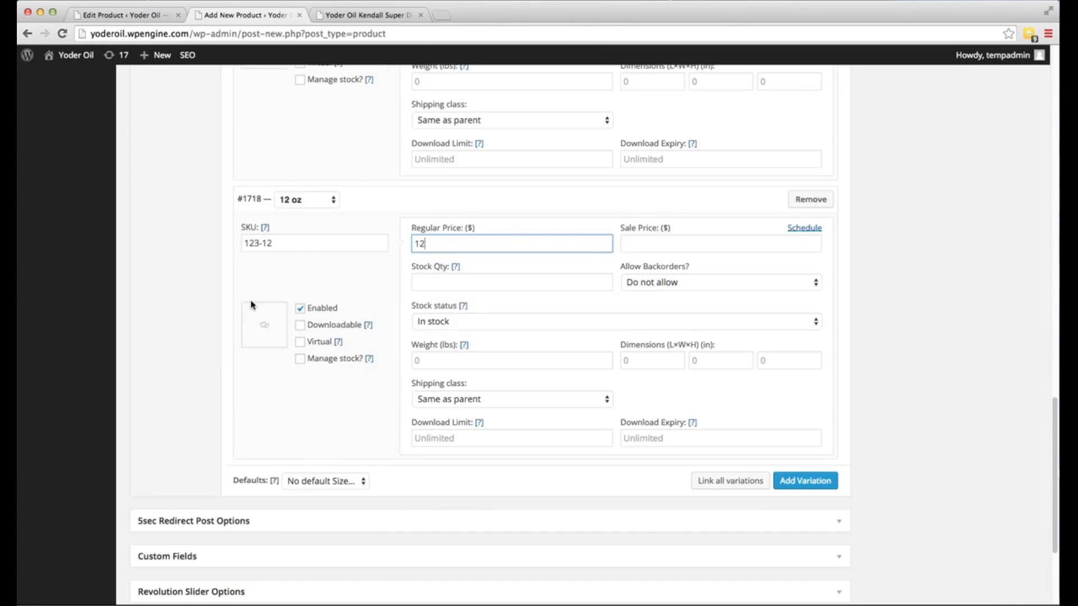
pyautogui.click(261, 323)
pyautogui.click(521, 374)
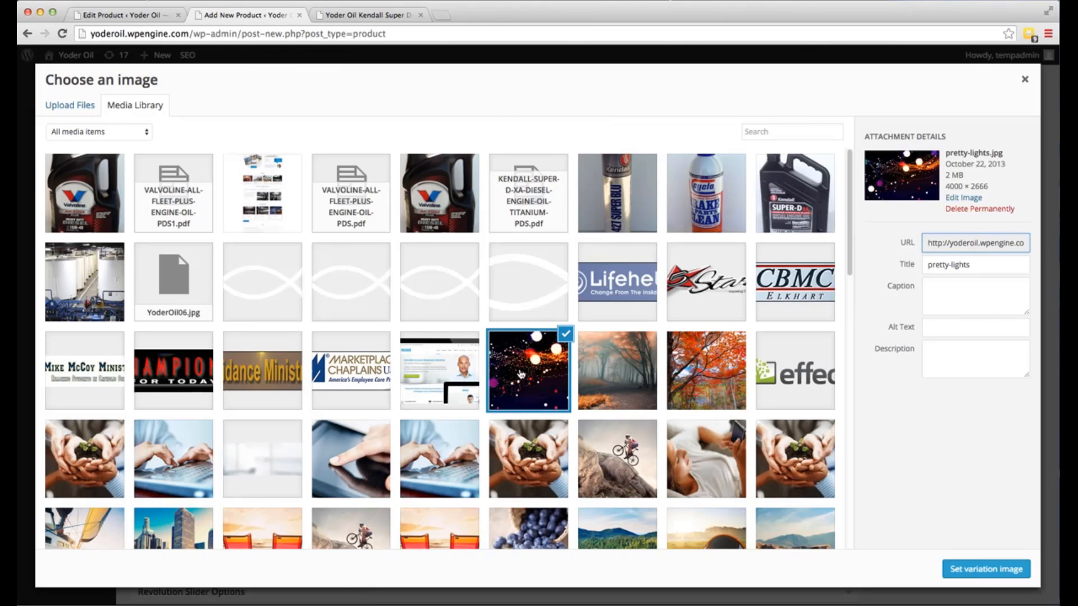
pyautogui.click(970, 571)
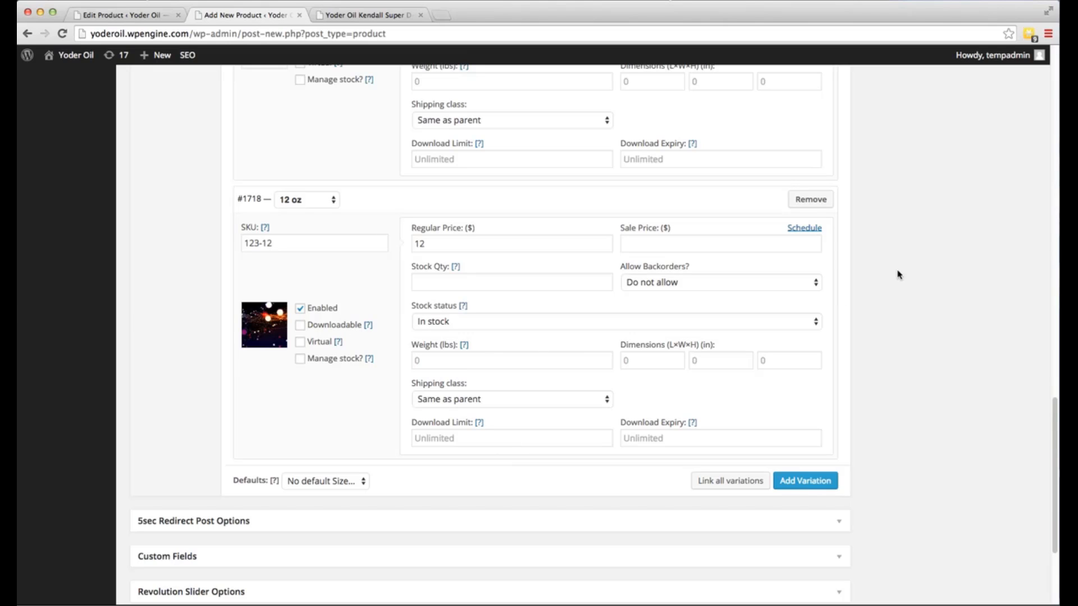
# Publish the Valvoline All Fleet 15W40 Heavy Duty Motor Oil product.
pyautogui.scroll(20, 898, 272)
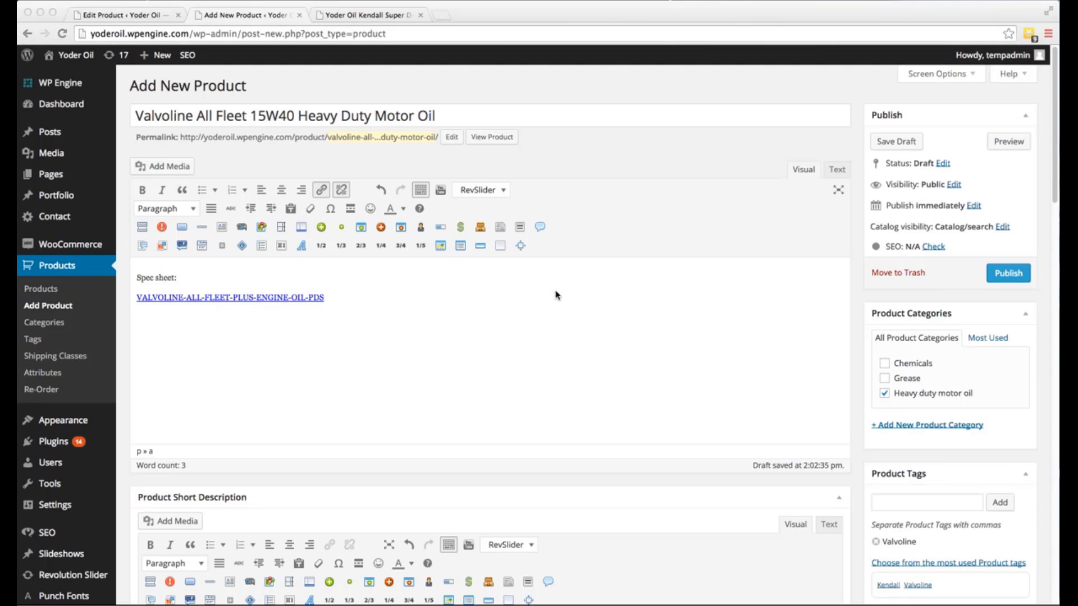
pyautogui.click(951, 271)
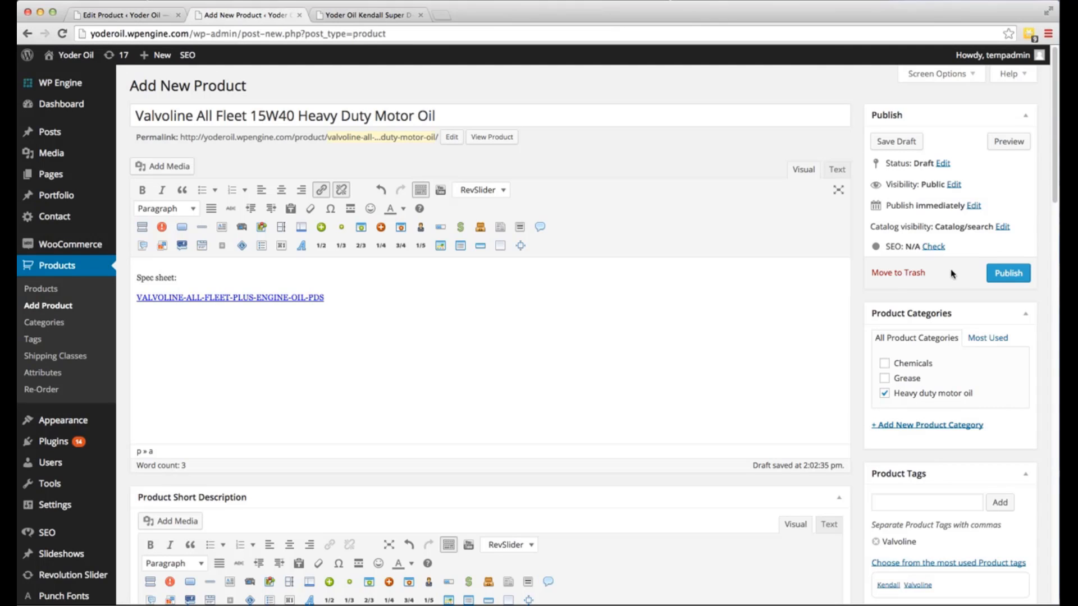
pyautogui.click(1002, 276)
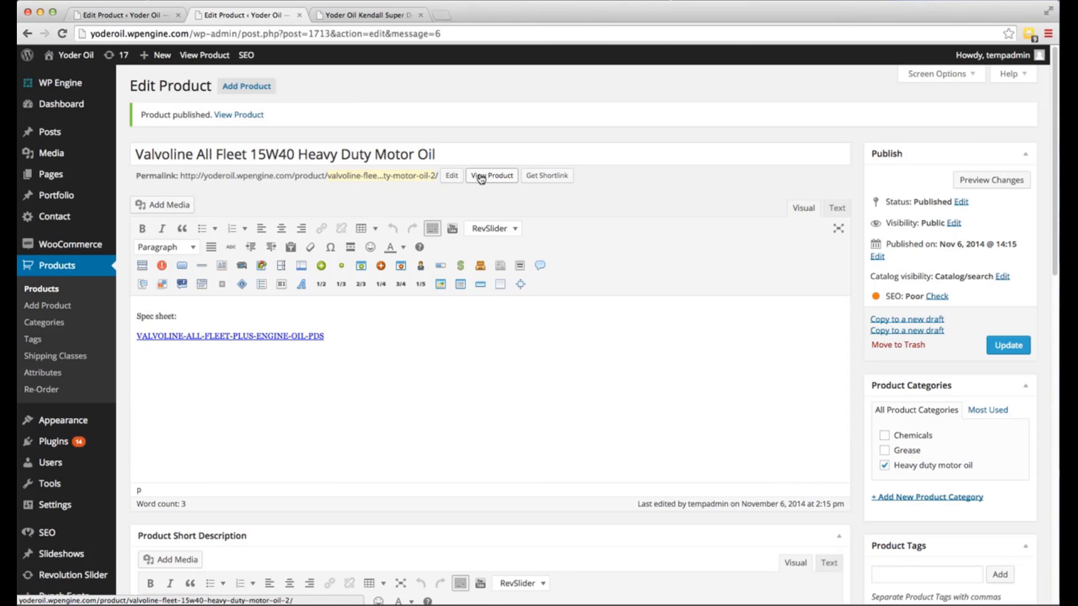
# View the published product in a new browser tab and examine its price range and the spacing below the short description.
pyautogui.rightClick(480, 178)
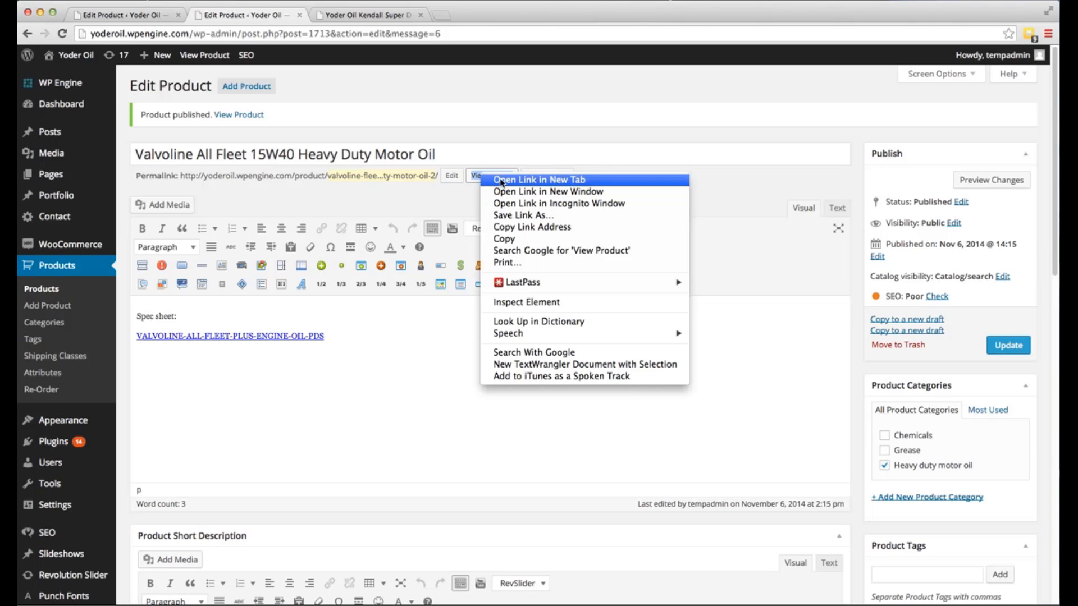
pyautogui.click(501, 180)
pyautogui.click(352, 16)
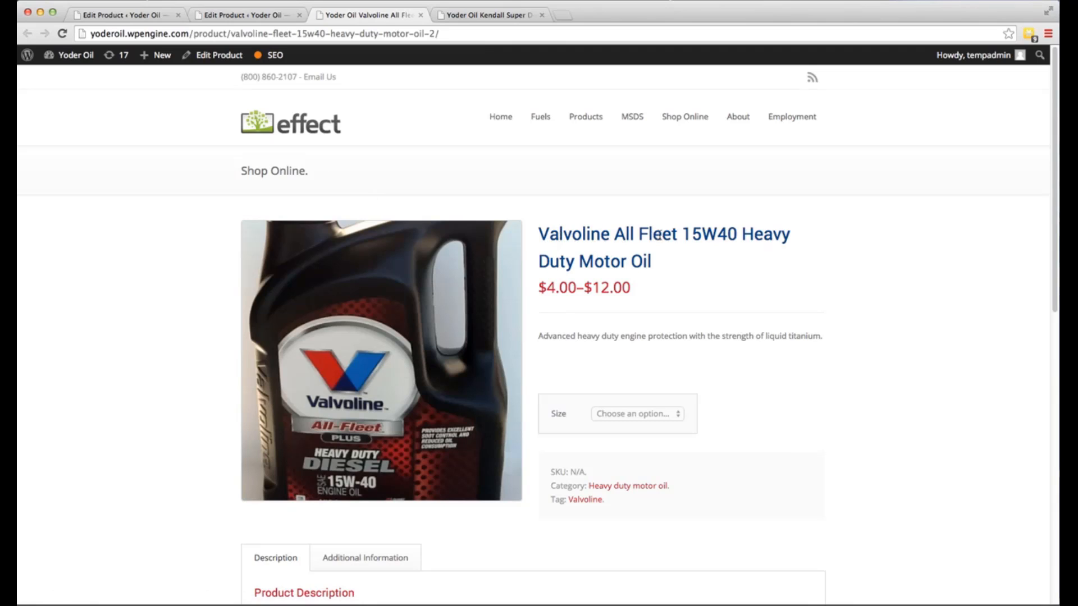
pyautogui.moveTo(539, 288); pyautogui.dragTo(613, 288)
pyautogui.moveTo(712, 338); pyautogui.dragTo(551, 358)
pyautogui.click(548, 354)
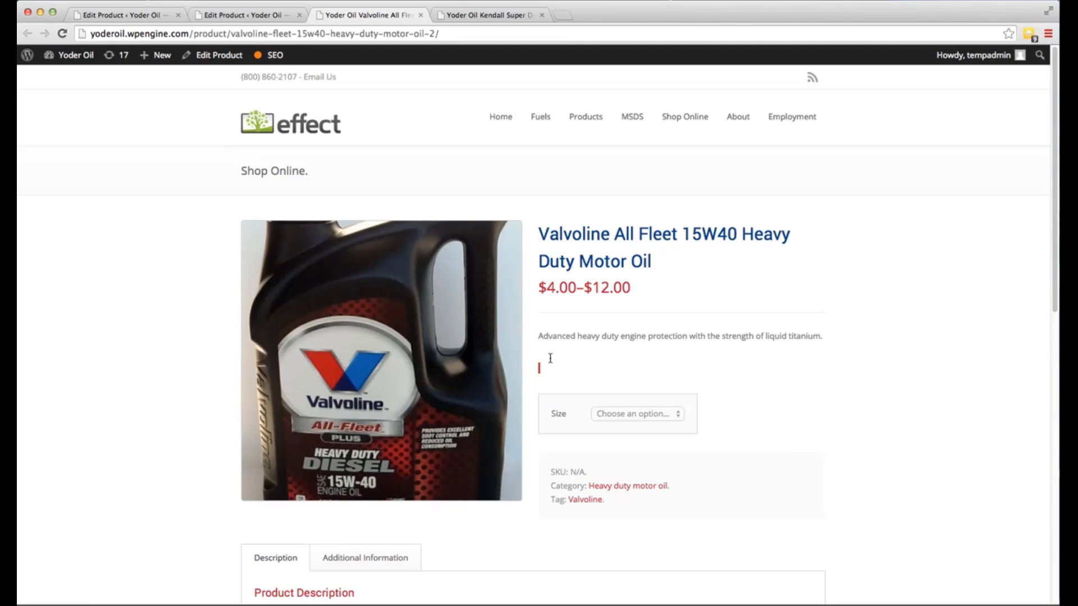
# Remove the empty line after the text in the product short description and update the product.
pyautogui.click(222, 16)
pyautogui.scroll(-5, 212, 384)
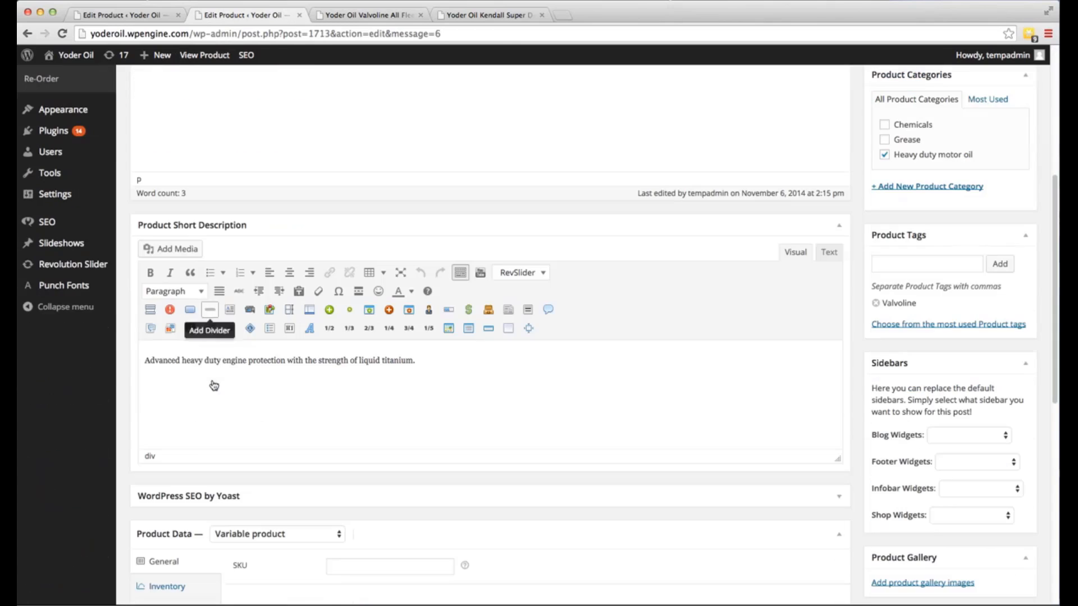
pyautogui.click(155, 416)
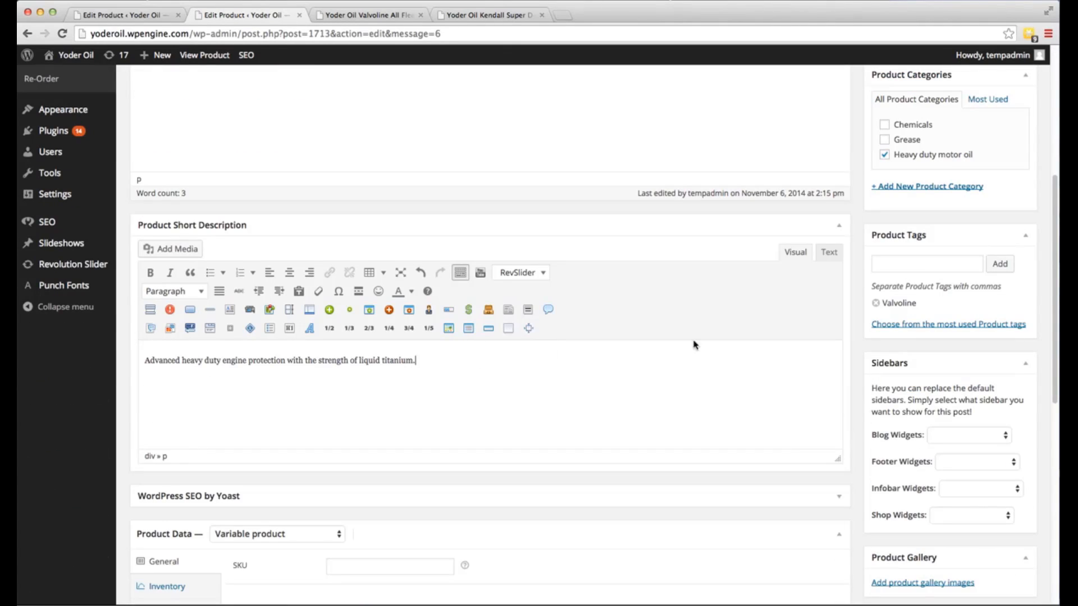
pyautogui.scroll(5, 936, 282)
pyautogui.click(1008, 273)
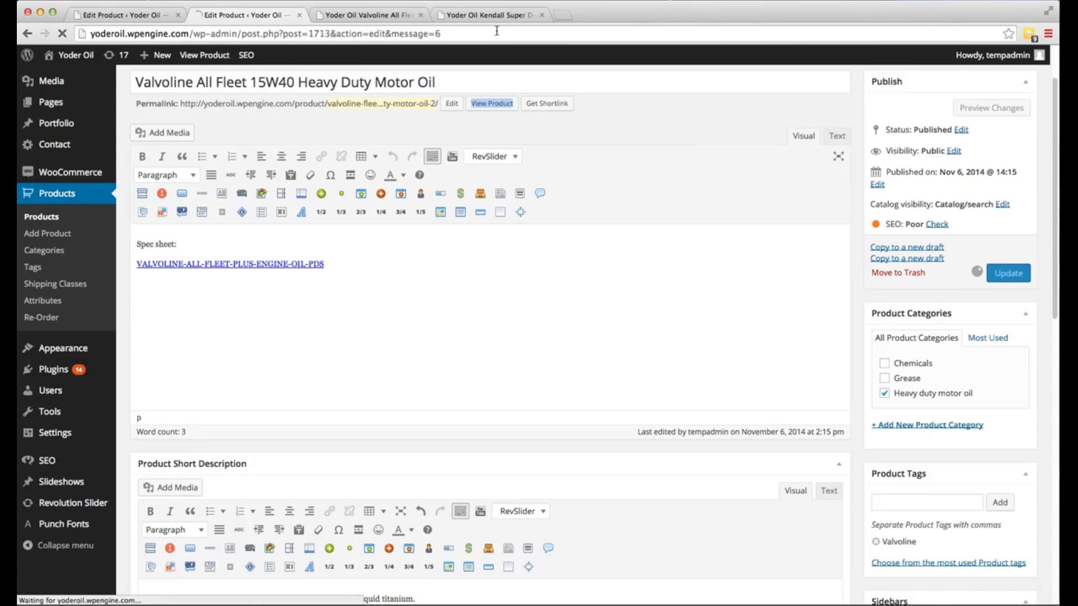
# Look at the Kendall product page for comparison and reload the live Valvoline product page.
pyautogui.click(473, 17)
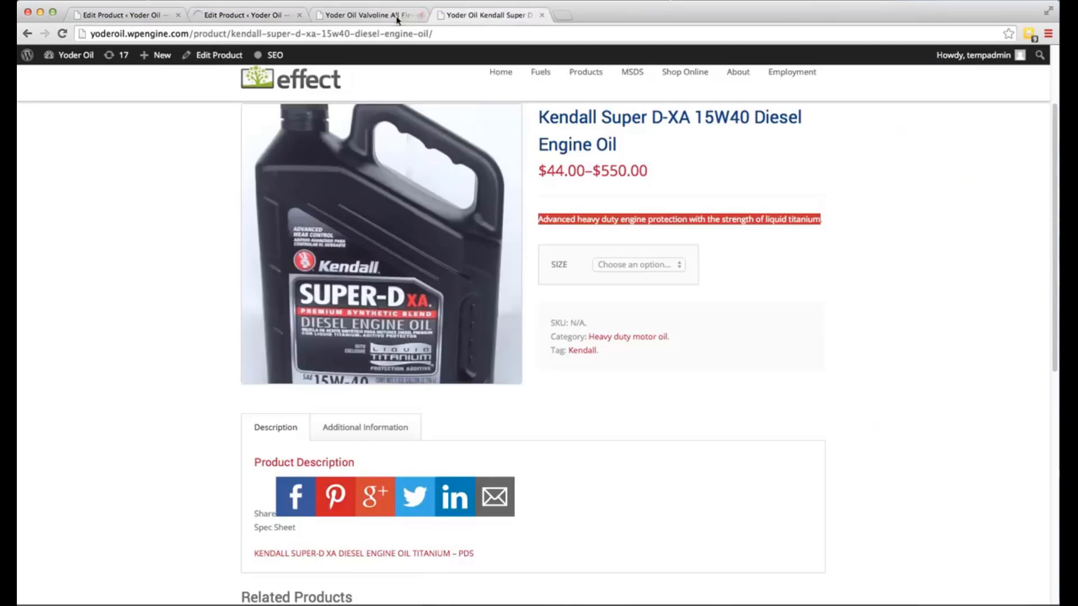
pyautogui.click(333, 17)
pyautogui.click(62, 33)
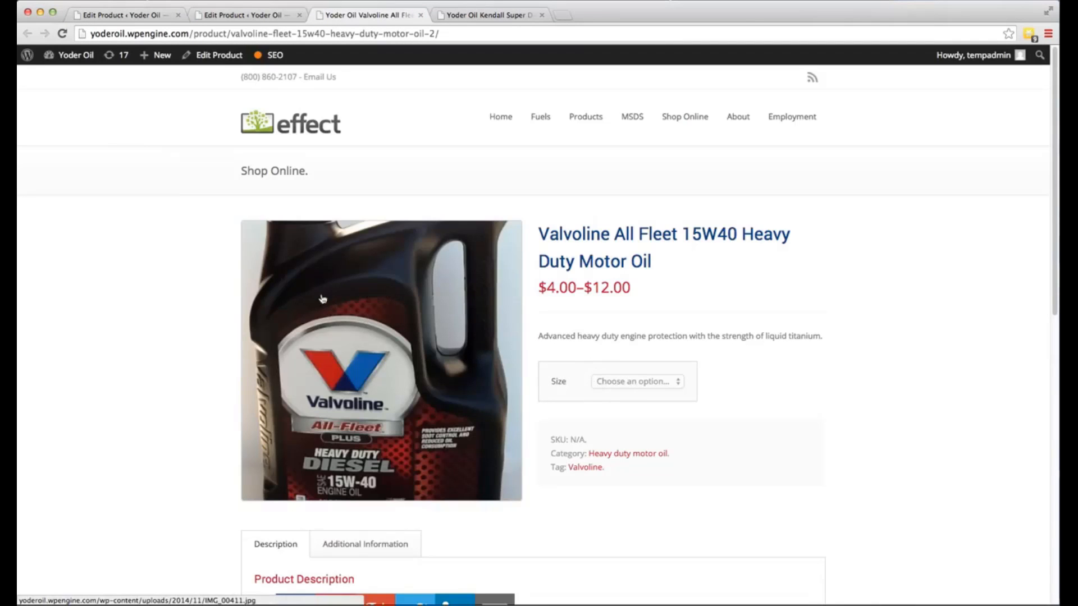
# Choose the 4 oz, 8 oz and 12 oz sizes in turn to check each variation's image, price and SKU.
pyautogui.click(671, 382)
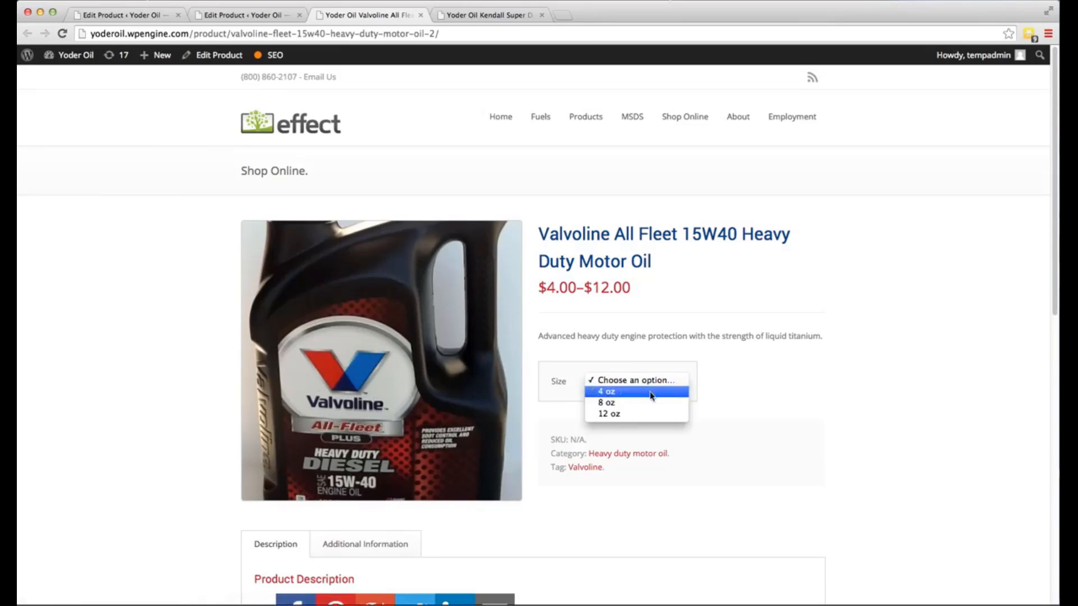
pyautogui.click(651, 396)
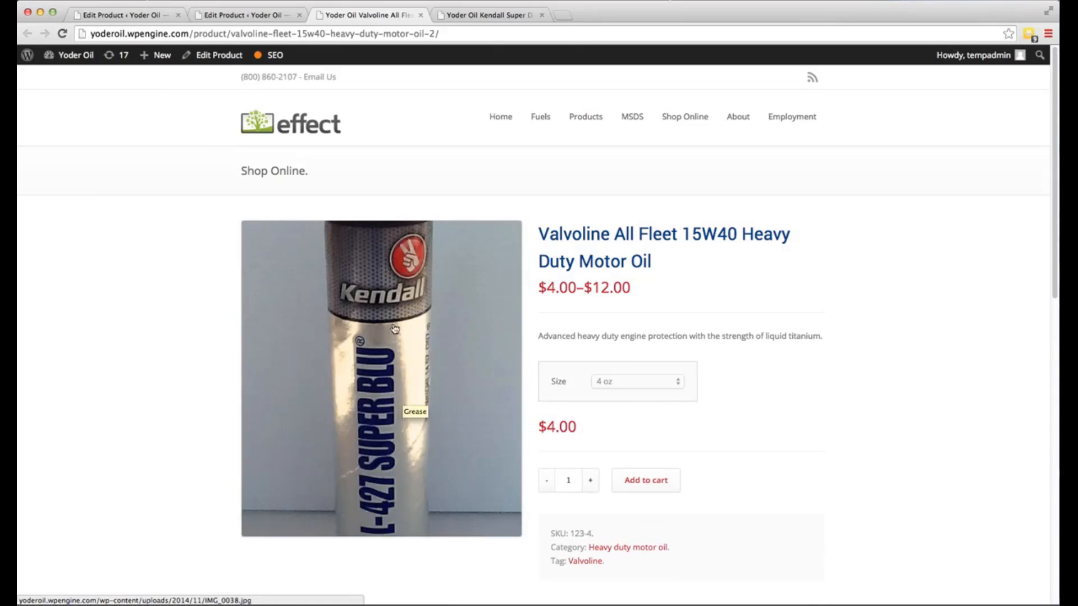
pyautogui.scroll(-1, 410, 311)
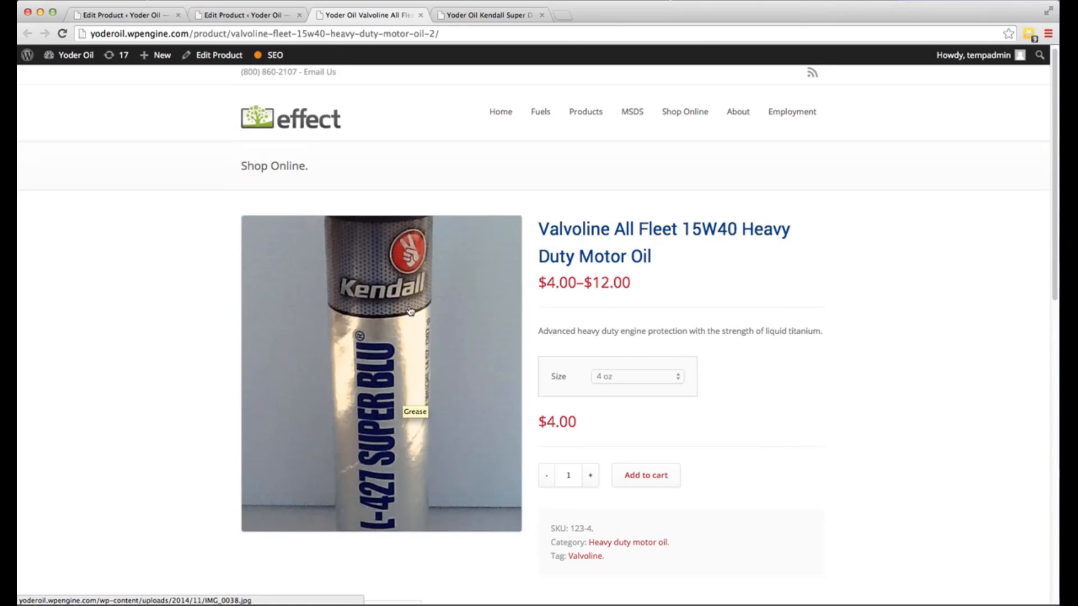
pyautogui.click(637, 380)
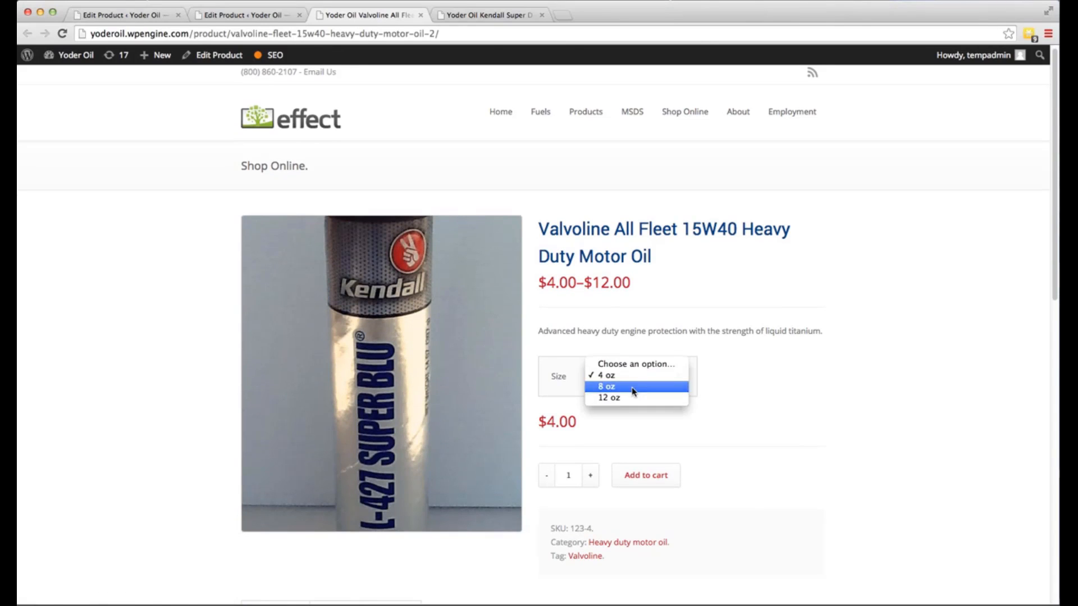
pyautogui.click(633, 386)
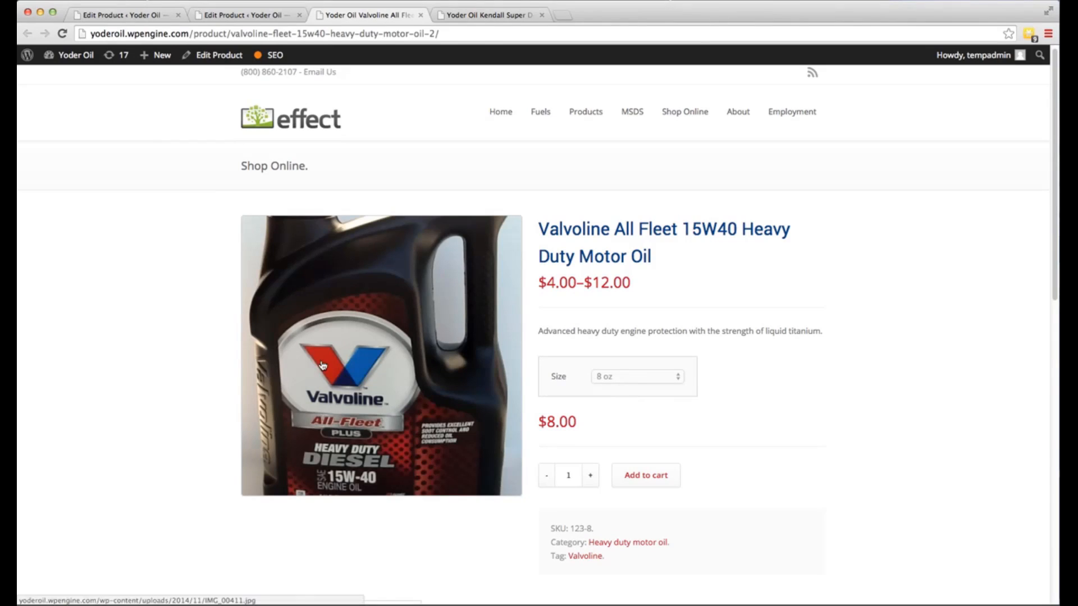
pyautogui.click(623, 377)
pyautogui.click(630, 387)
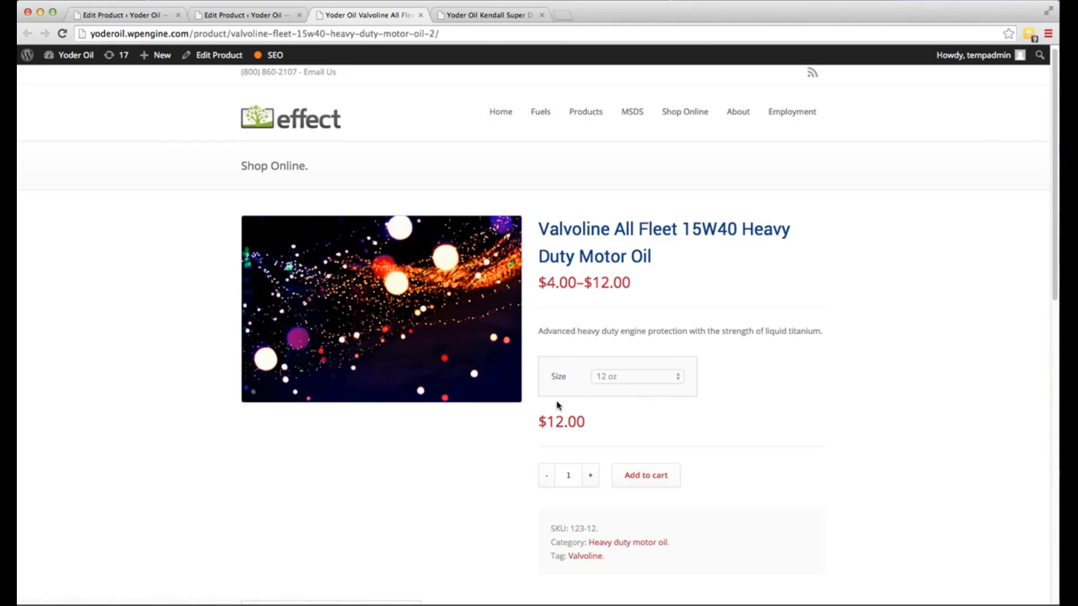
# Examine the product's category, tag and spec sheet link, and show its additional information.
pyautogui.scroll(-5, 580, 438)
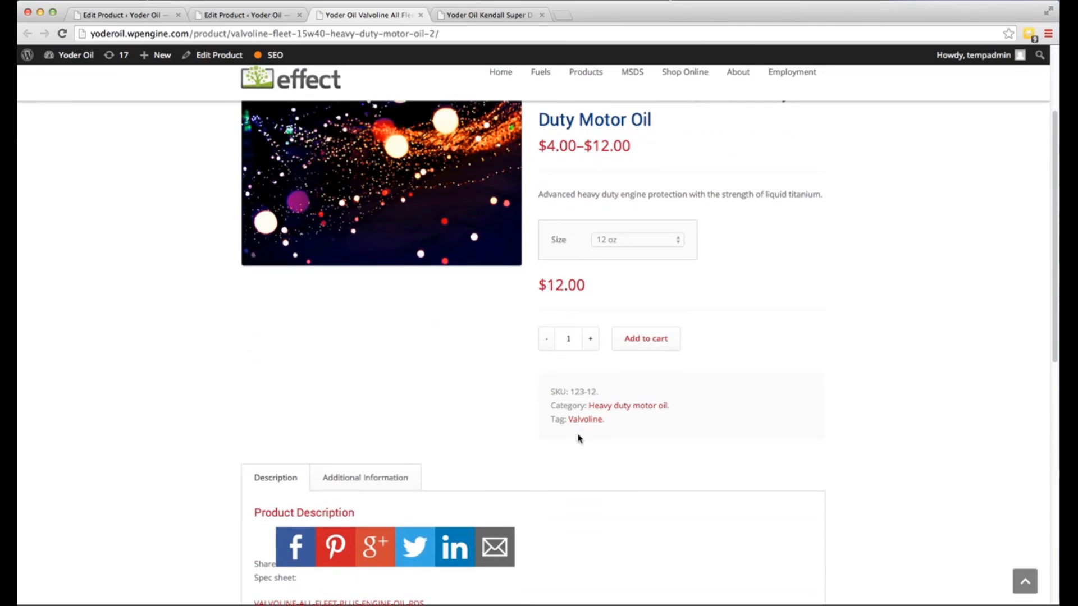
pyautogui.scroll(-2, 462, 388)
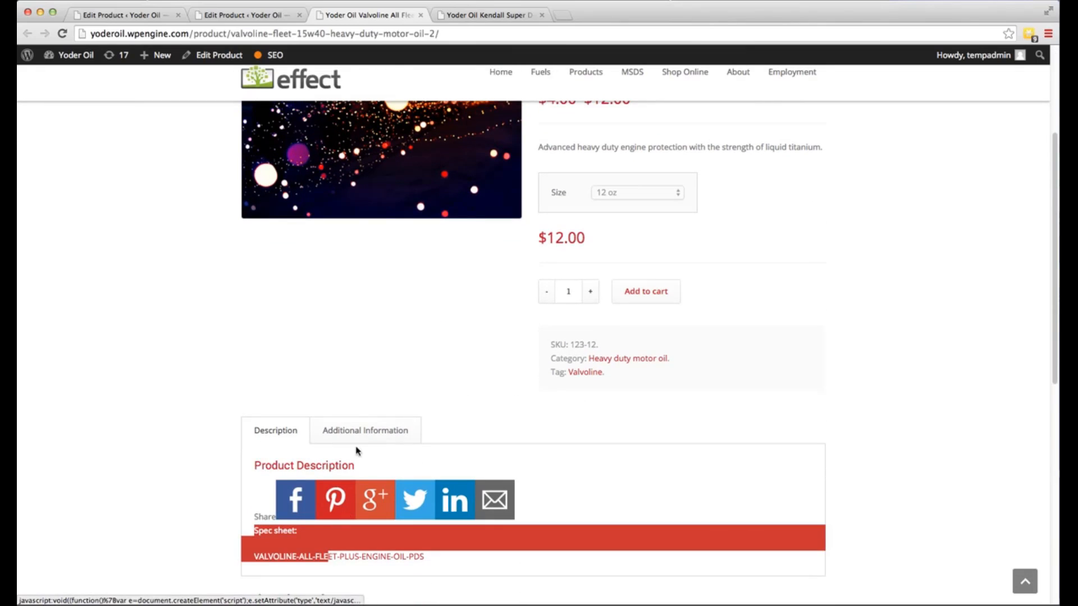
pyautogui.click(349, 429)
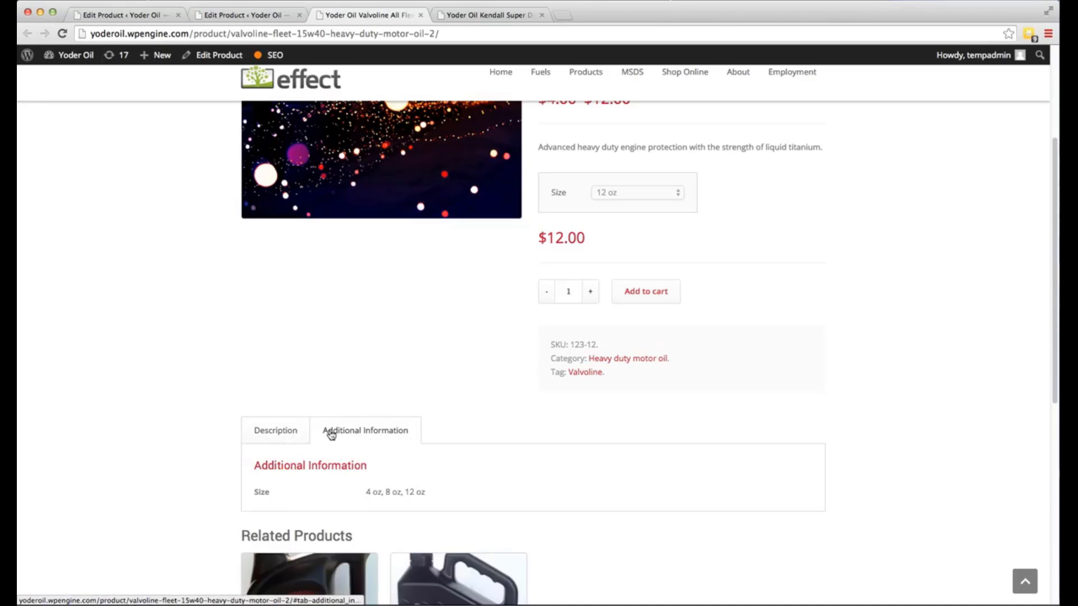